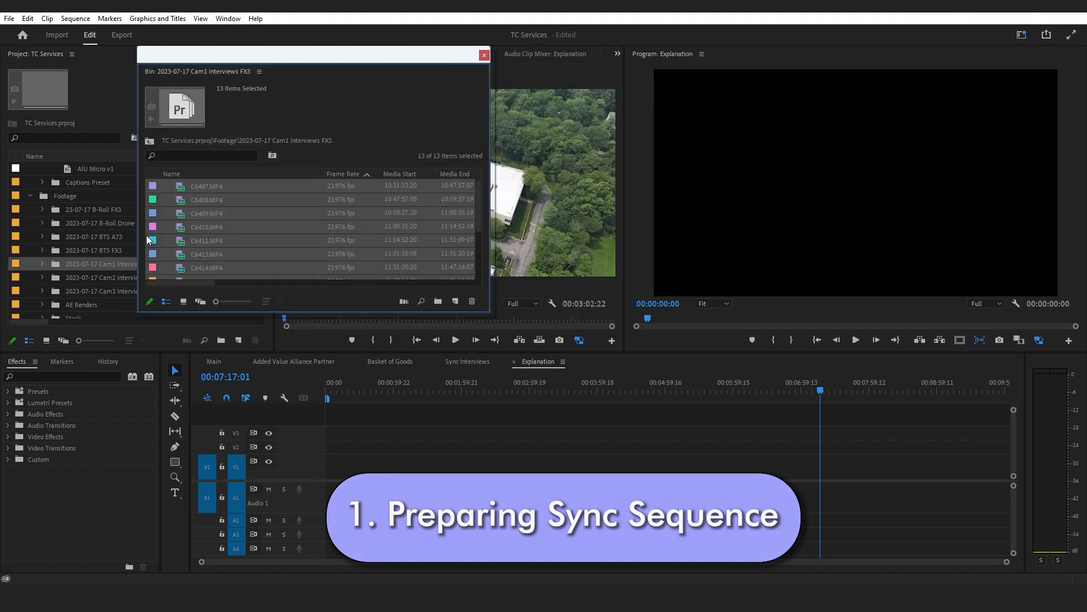
# - Place all 13 Cam1 interview clips at the start of the Explanation sequence, keeping the existing sequence settings
pyautogui.moveTo(183, 187); pyautogui.dragTo(321, 475)
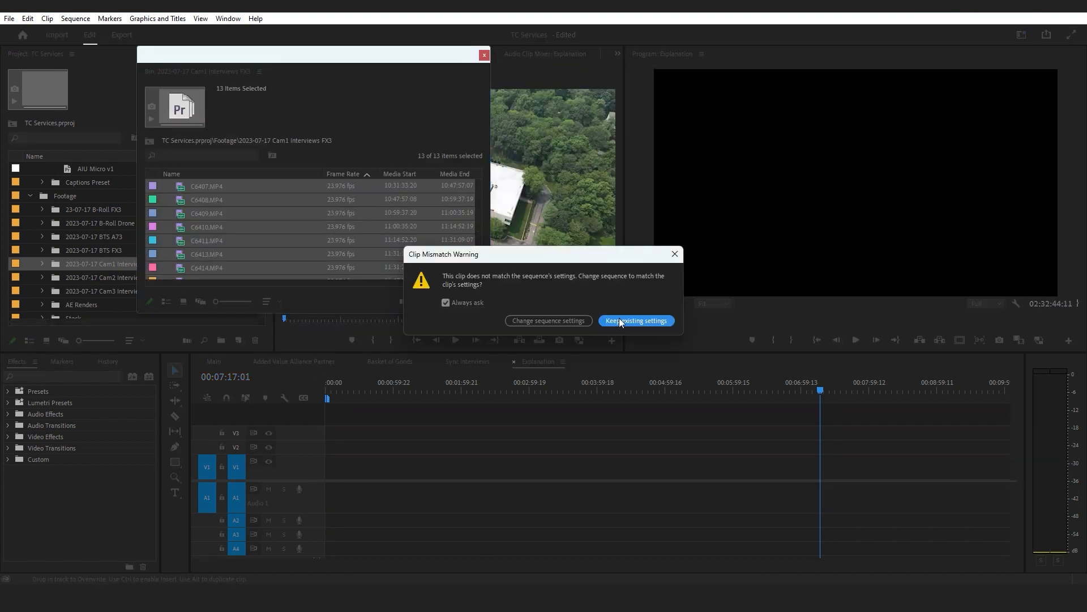
pyautogui.click(630, 321)
pyautogui.moveTo(436, 563); pyautogui.dragTo(1007, 561)
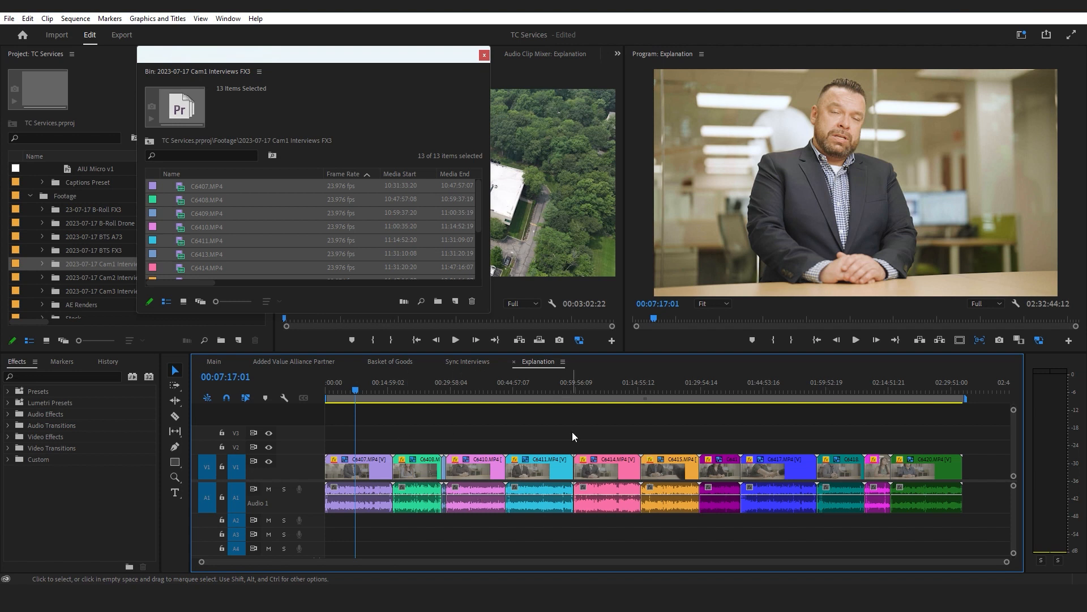
# - Try to give all Cam1 clips in the timeline one blue label colour, and undo the change
pyautogui.rightClick(352, 468)
pyautogui.moveTo(335, 435); pyautogui.dragTo(949, 543)
pyautogui.rightClick(934, 485)
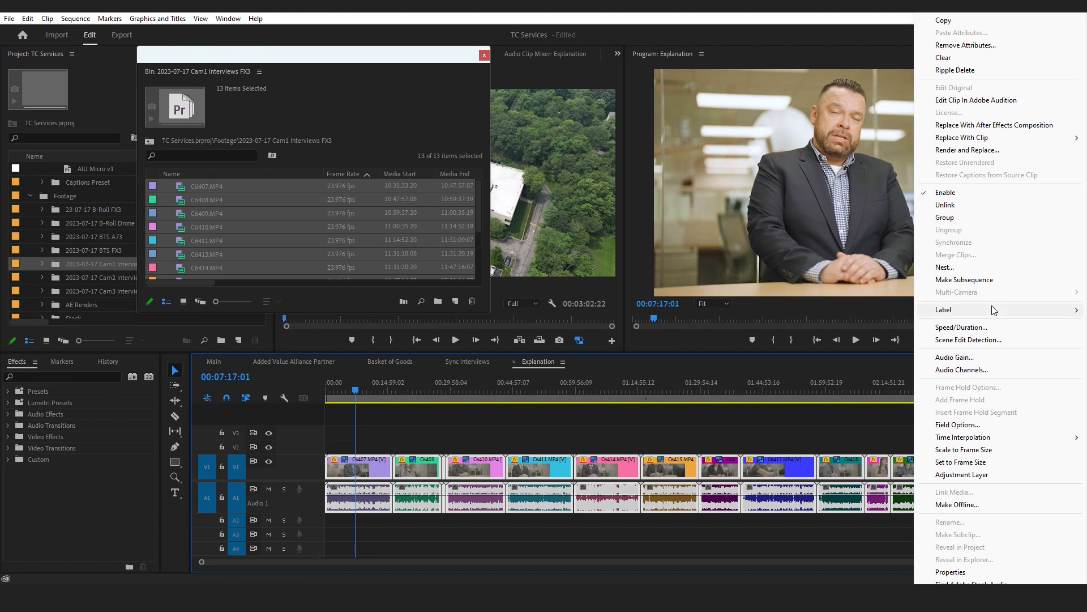
pyautogui.moveTo(994, 310)
pyautogui.click(838, 340)
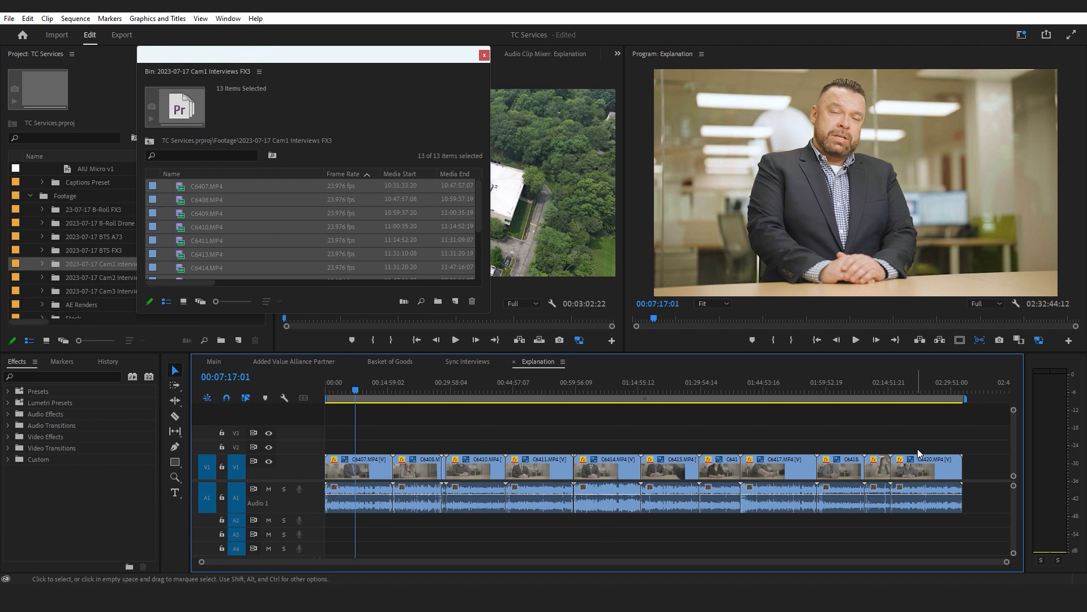
pyautogui.hotkey('ctrl', 'z')
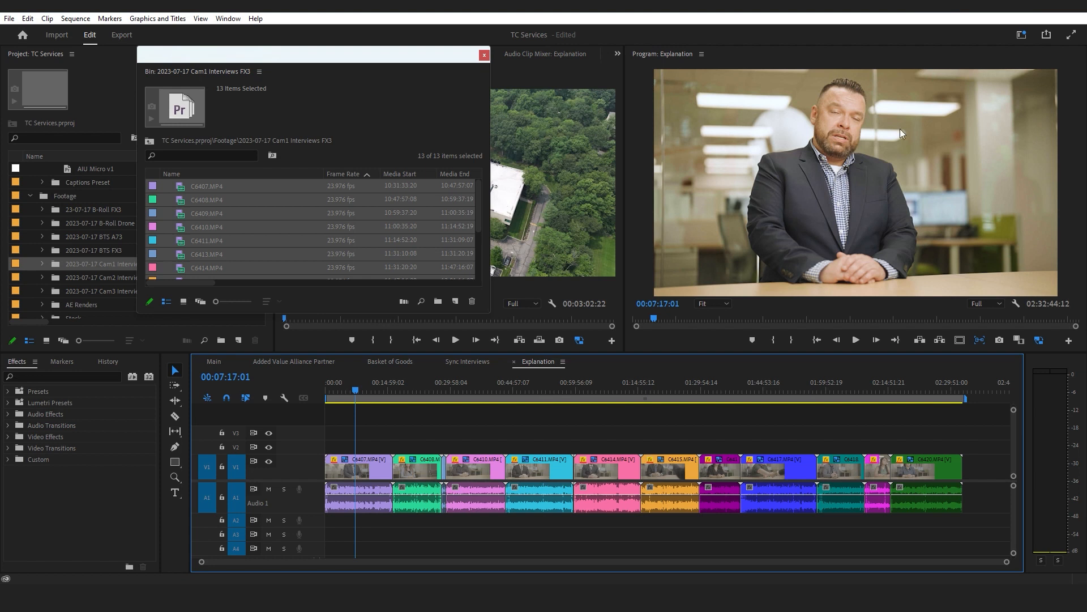
pyautogui.click(365, 469)
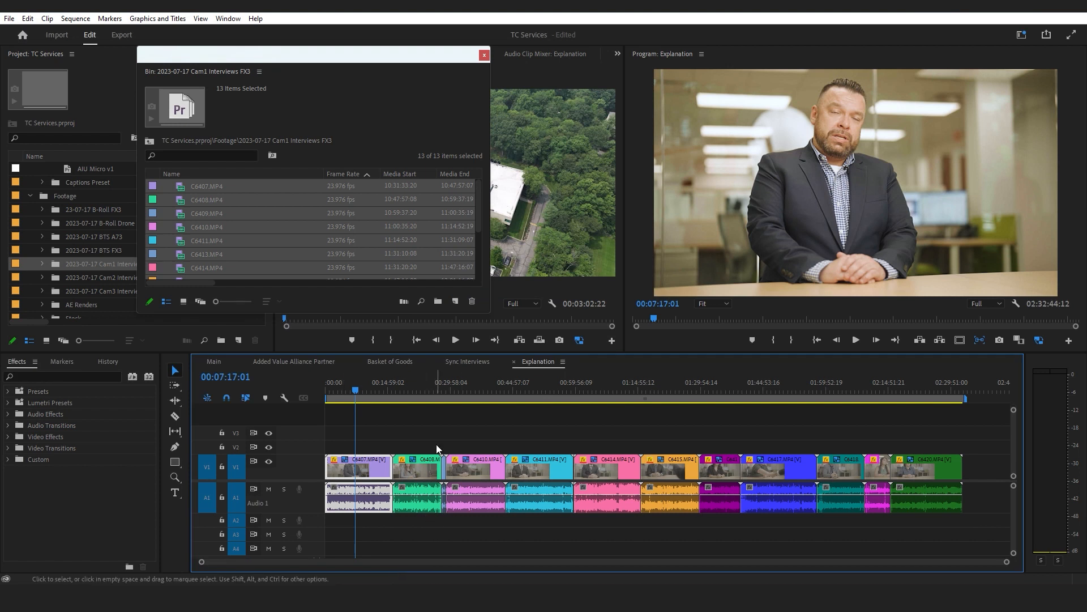
pyautogui.click(426, 431)
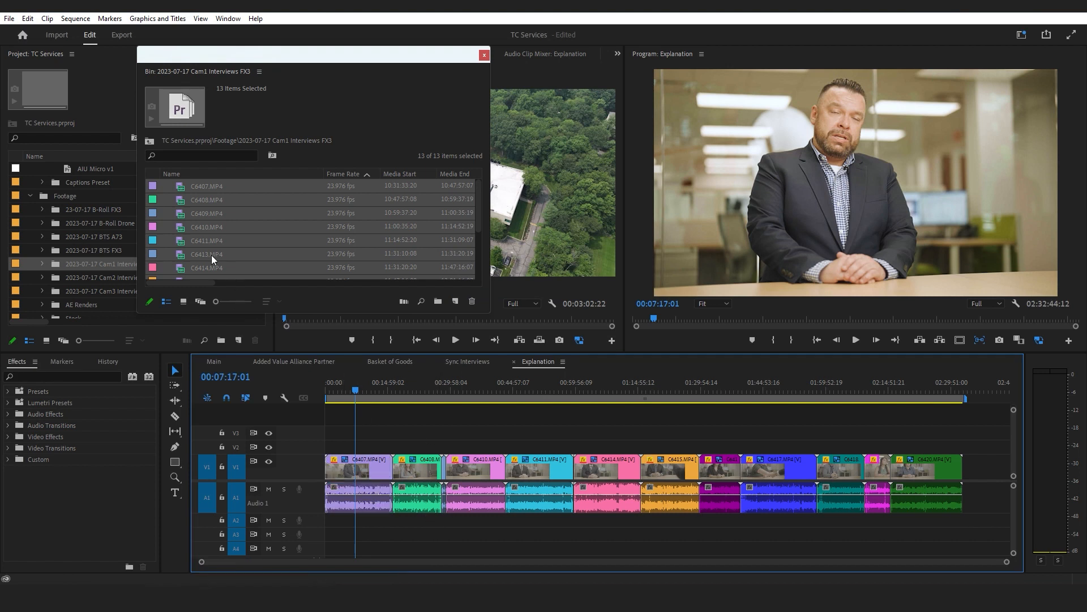
# - Place all 12 clips of the 2023-07-17 Cam2 Interviews FX3 bin on V2, directly above the Cam1 clips
pyautogui.click(484, 57)
pyautogui.doubleClick(52, 278)
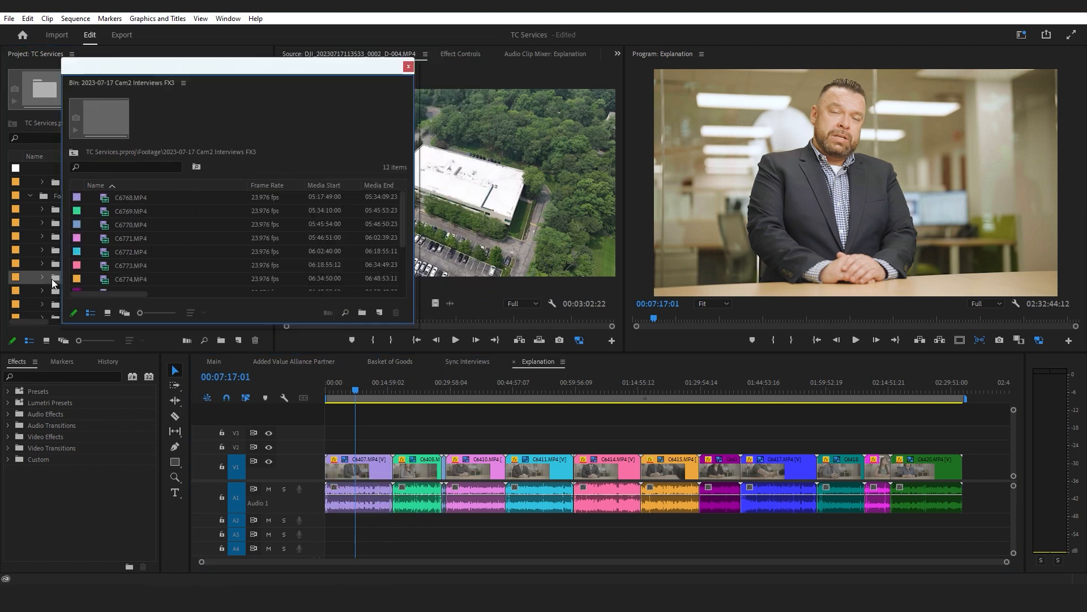
pyautogui.hotkey('ctrl', 'a')
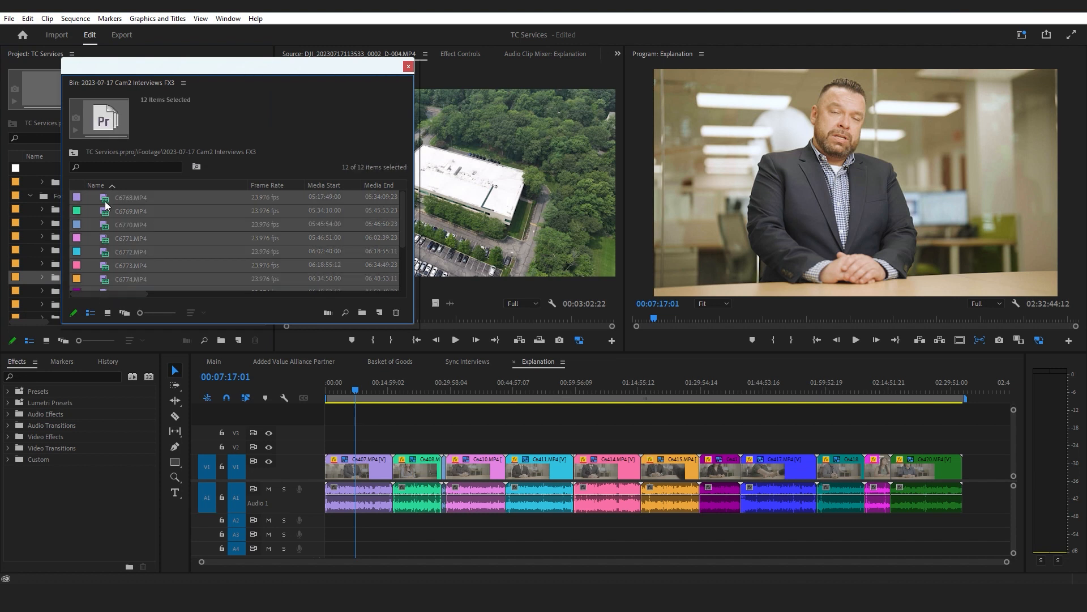
pyautogui.moveTo(289, 398); pyautogui.dragTo(327, 449)
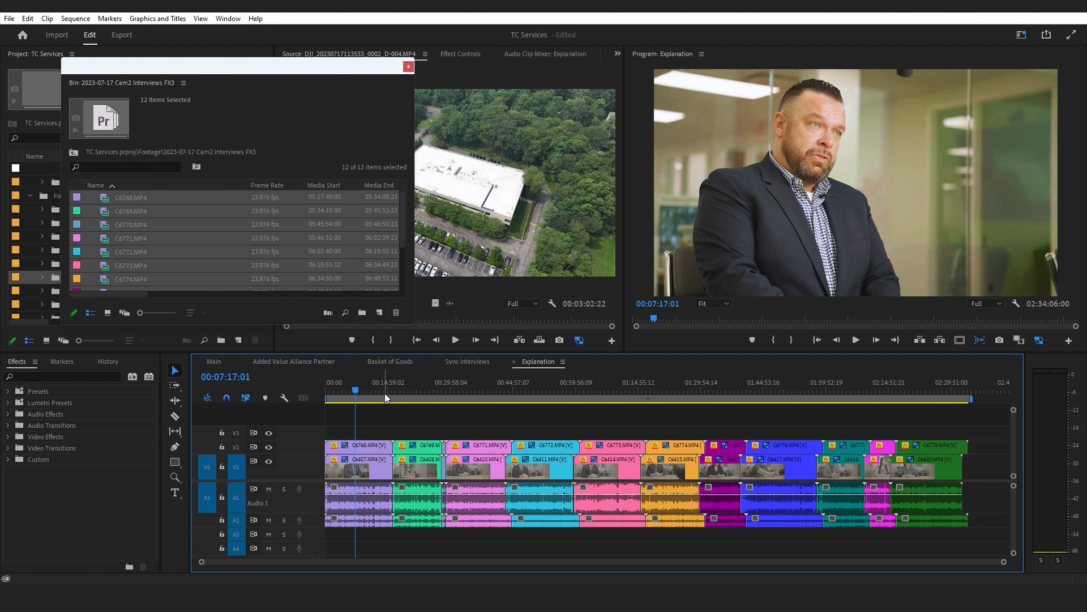
# - Spread the matching Cam1 and Cam2 clips along the timeline, leaving a gap between each interview pair
pyautogui.moveTo(427, 426); pyautogui.dragTo(946, 566)
pyautogui.scroll(1, 701, 488)
pyautogui.moveTo(437, 464); pyautogui.dragTo(458, 465)
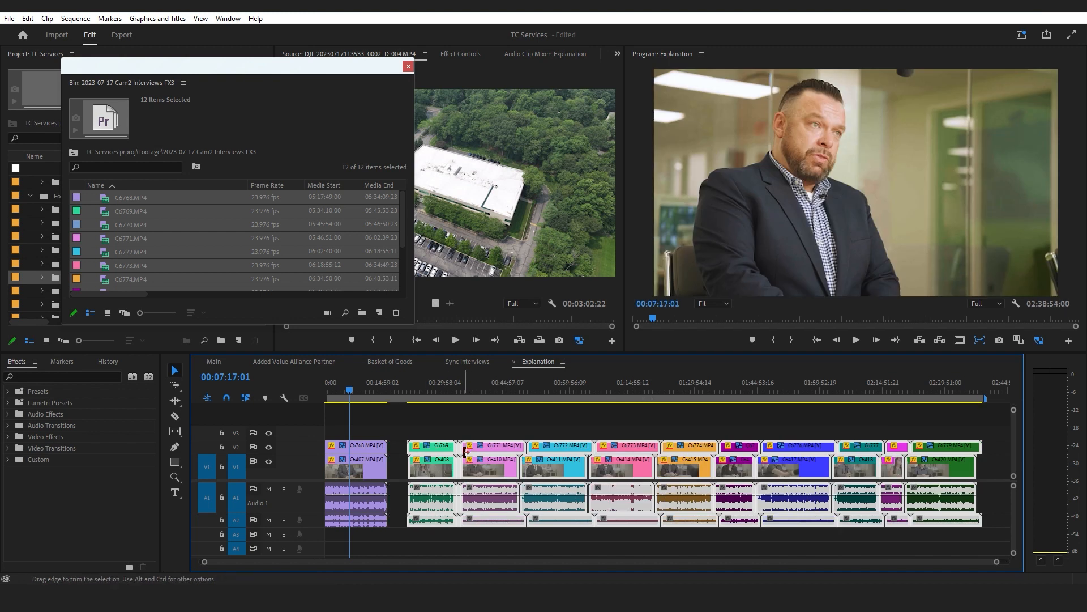
pyautogui.press('a')
pyautogui.moveTo(484, 450); pyautogui.dragTo(520, 450)
pyautogui.moveTo(604, 472); pyautogui.dragTo(780, 473)
pyautogui.moveTo(638, 561); pyautogui.dragTo(696, 561)
pyautogui.moveTo(722, 475); pyautogui.dragTo(907, 475)
pyautogui.scroll(-1, 906, 474)
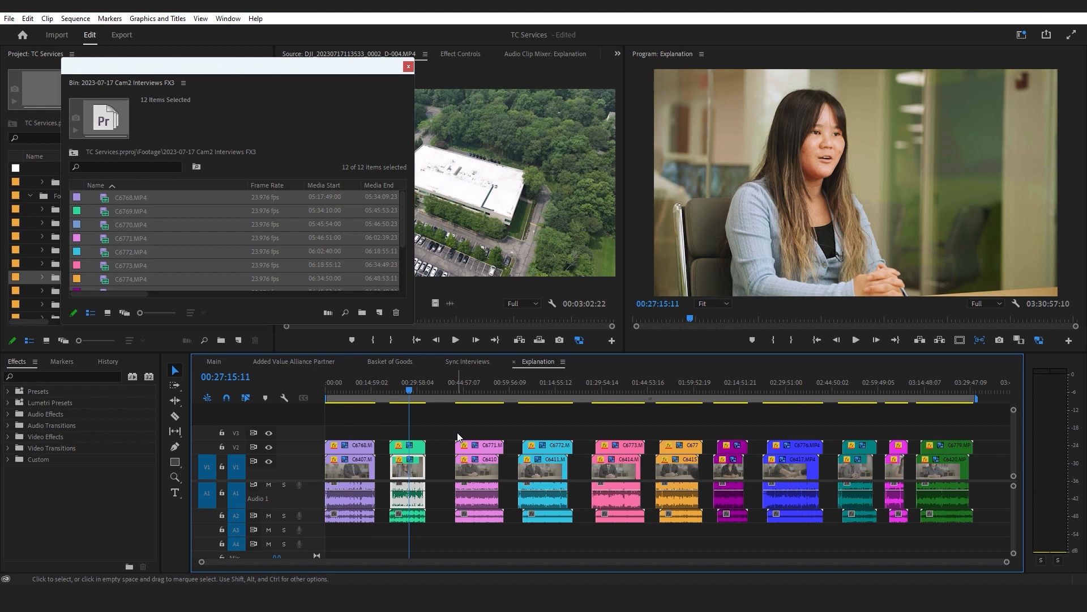
# - Try to move the second interview's Cam2 clip away from its matching Cam1 clip, and undo the move
pyautogui.moveTo(418, 452); pyautogui.dragTo(461, 452)
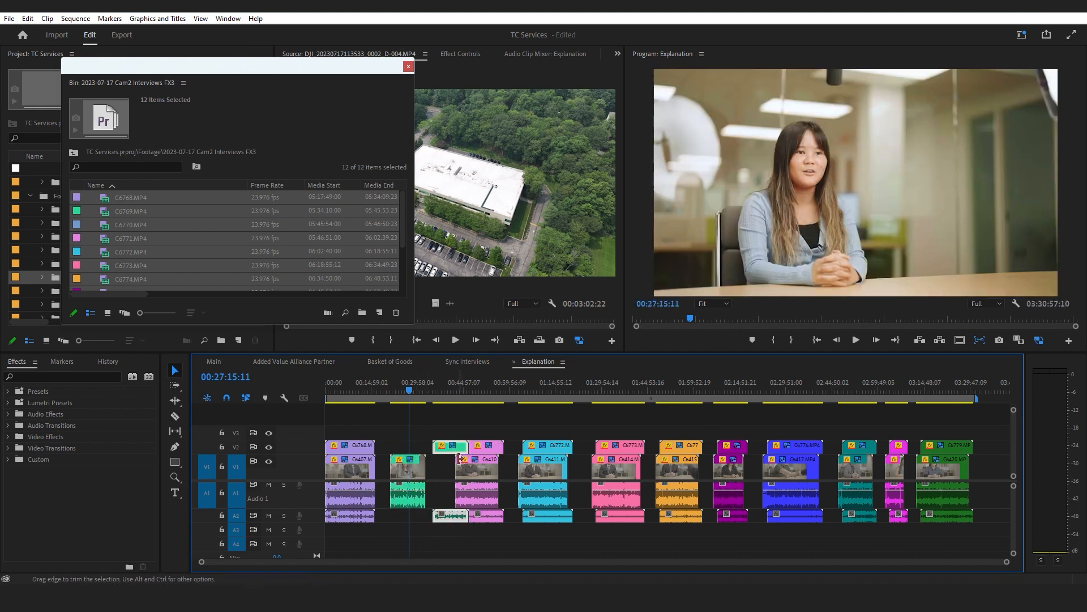
pyautogui.hotkey('ctrl', 'z')
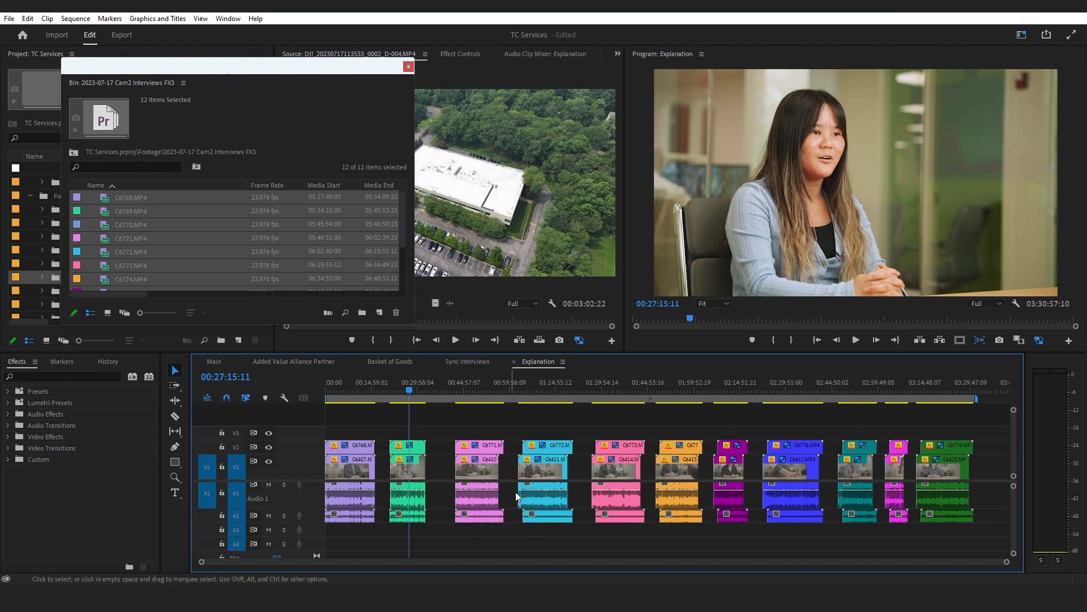
pyautogui.moveTo(359, 382); pyautogui.dragTo(606, 388)
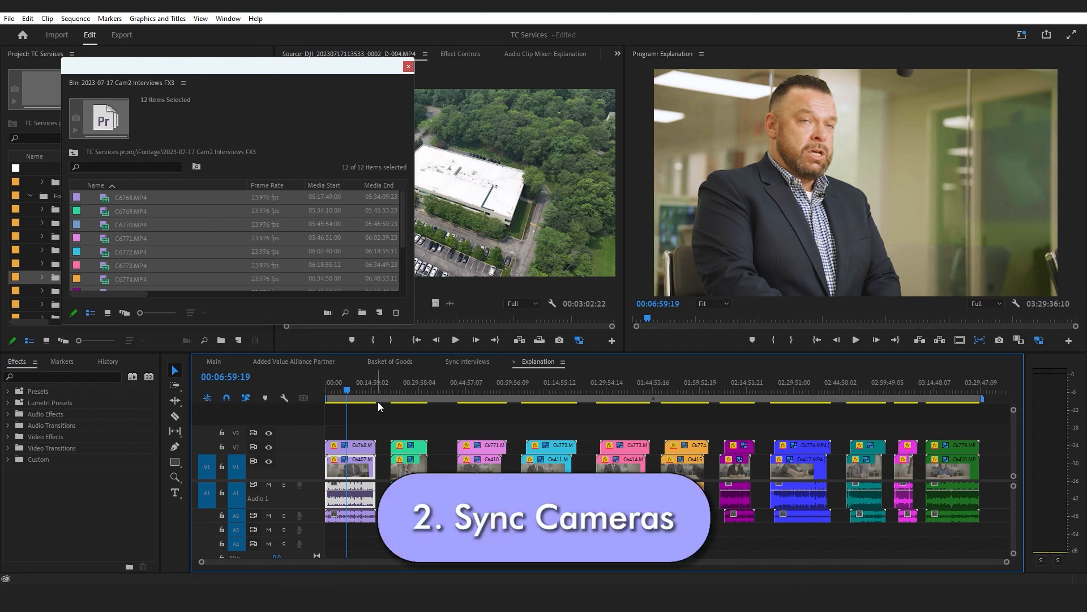
# - Synchronize the first interview's Cam1 and Cam2 clips by audio, using track channel 1
pyautogui.click(408, 66)
pyautogui.click(351, 465)
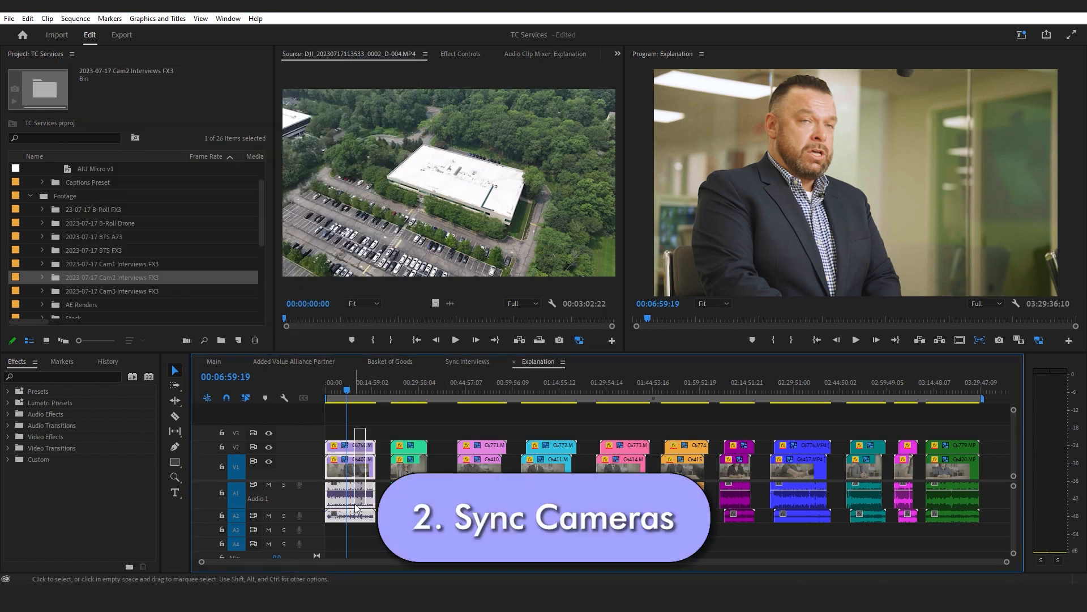
pyautogui.rightClick(365, 453)
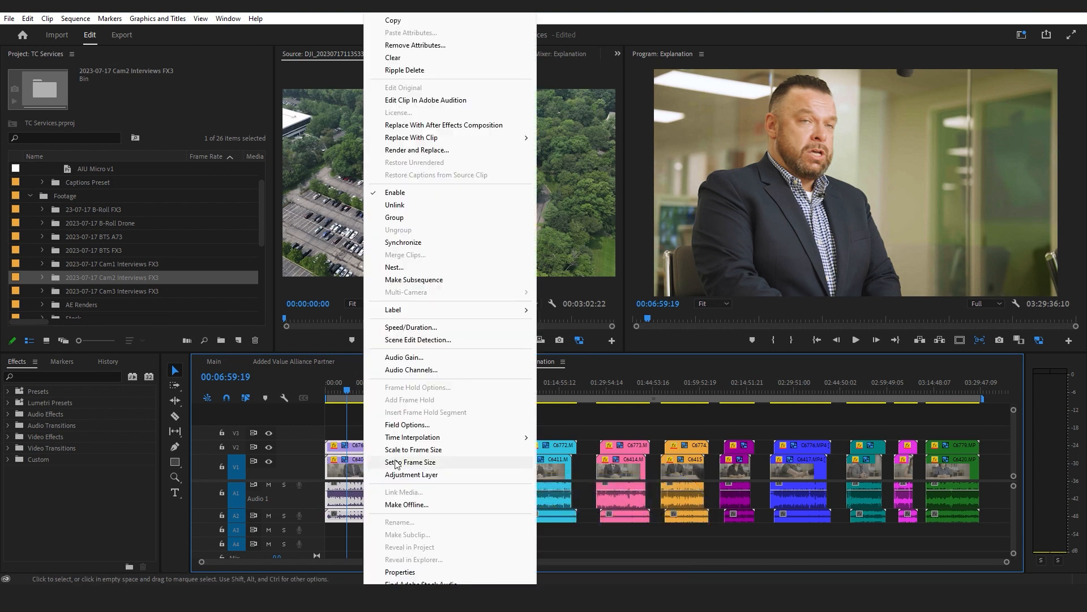
pyautogui.click(408, 242)
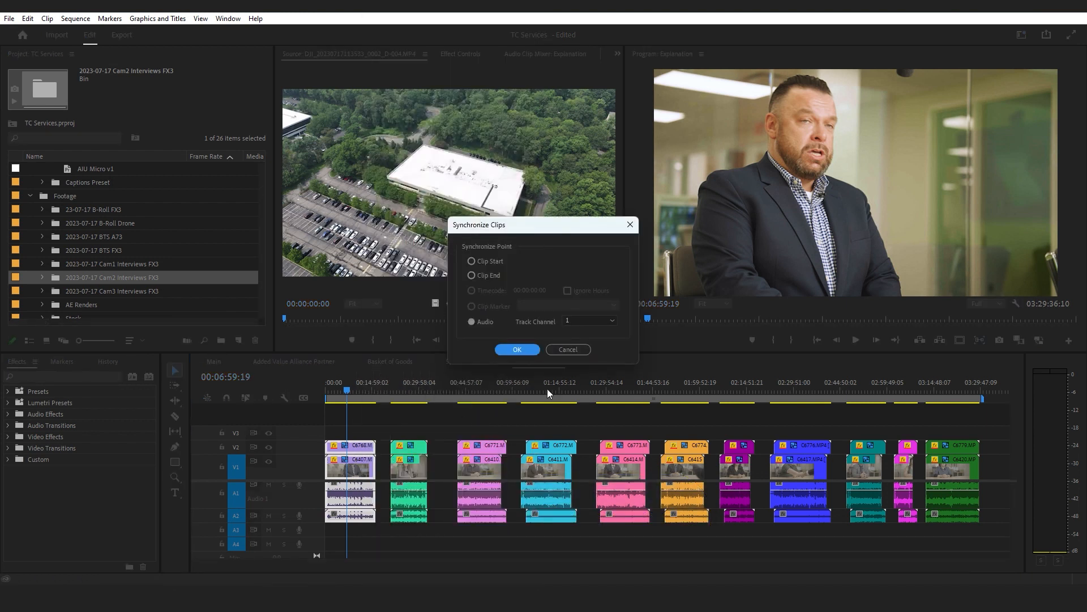
pyautogui.click(520, 350)
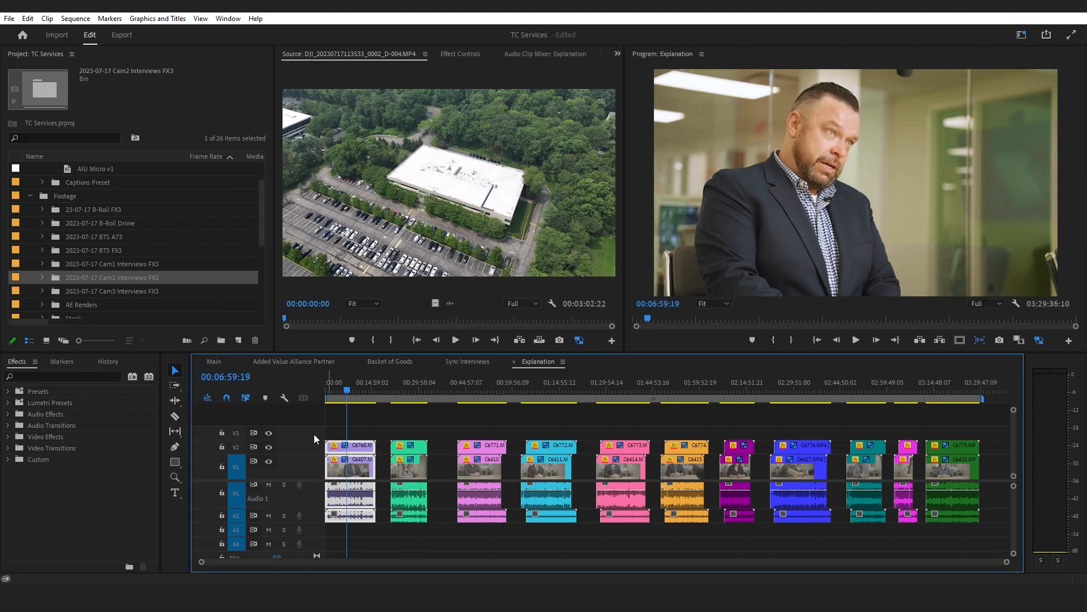
# - Play back part of the synchronized first interview to check how the two cameras line up
pyautogui.moveTo(1007, 565); pyautogui.dragTo(585, 562)
pyautogui.press('space')
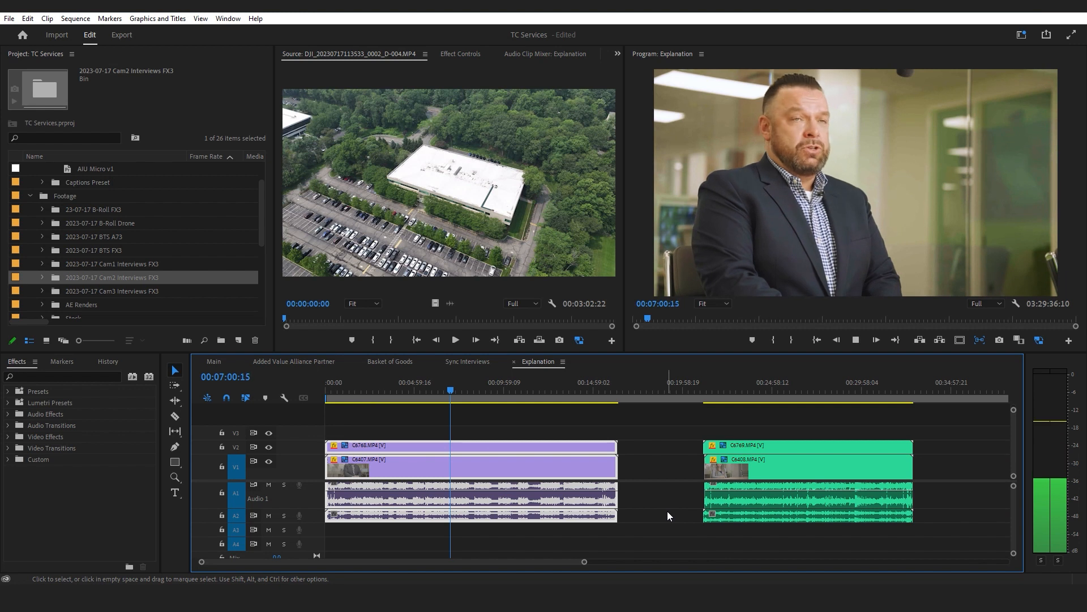
pyautogui.press('space')
pyautogui.moveTo(584, 562); pyautogui.dragTo(1005, 562)
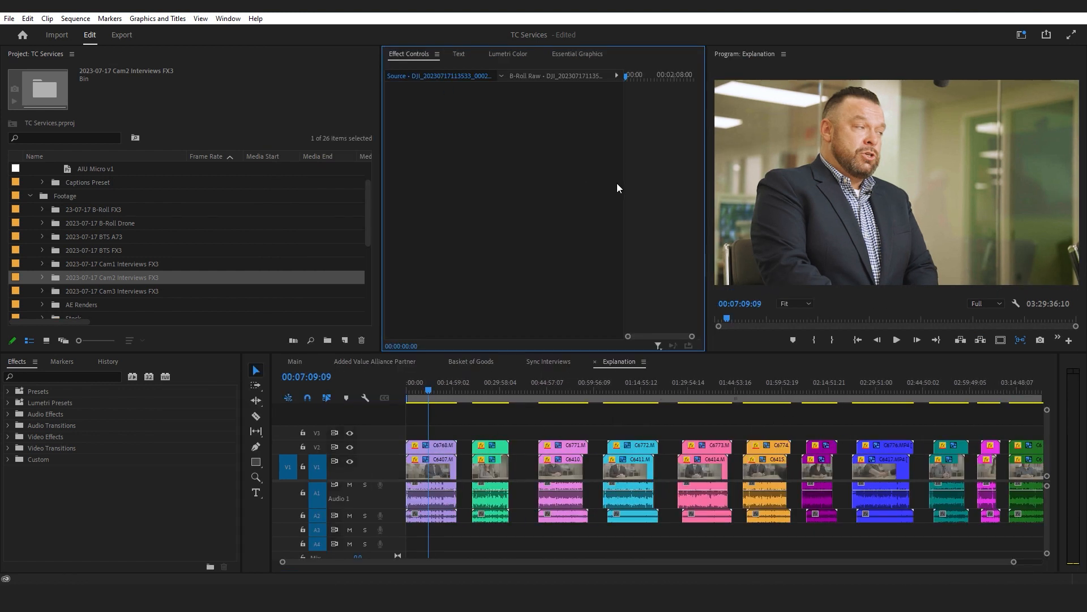
# - Try to transcribe the Explanation sequence in English with separate speakers from the Mix audio, and cancel the transcription
pyautogui.click(460, 54)
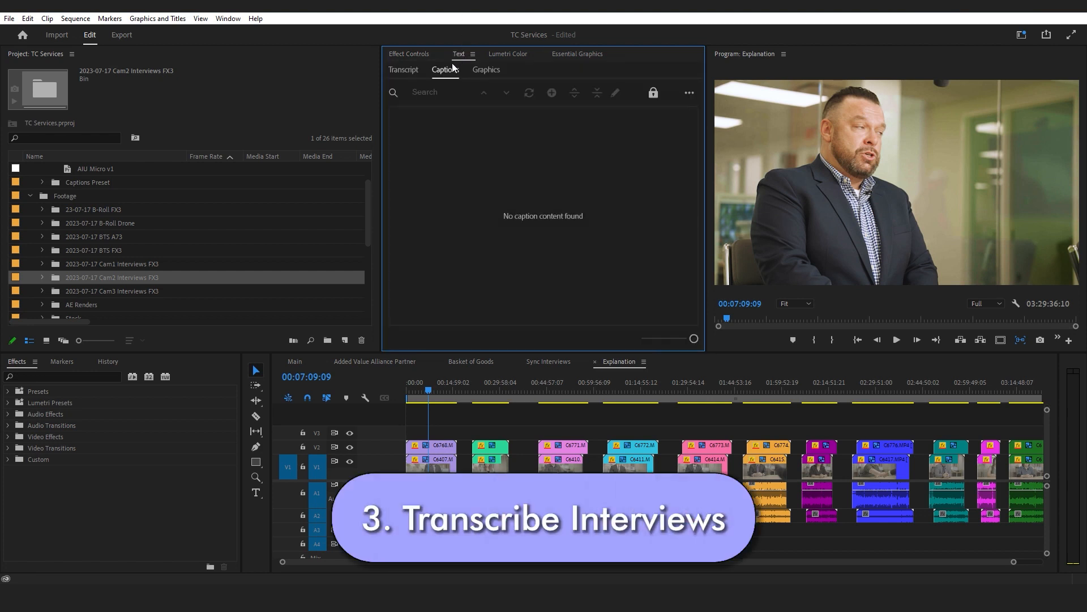
pyautogui.click(413, 72)
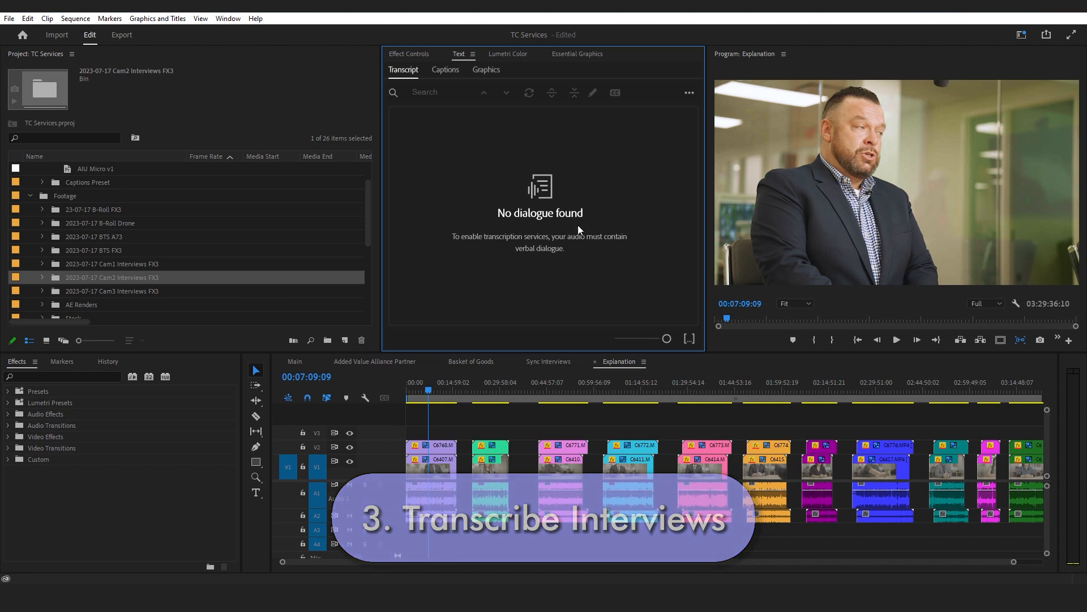
pyautogui.click(429, 399)
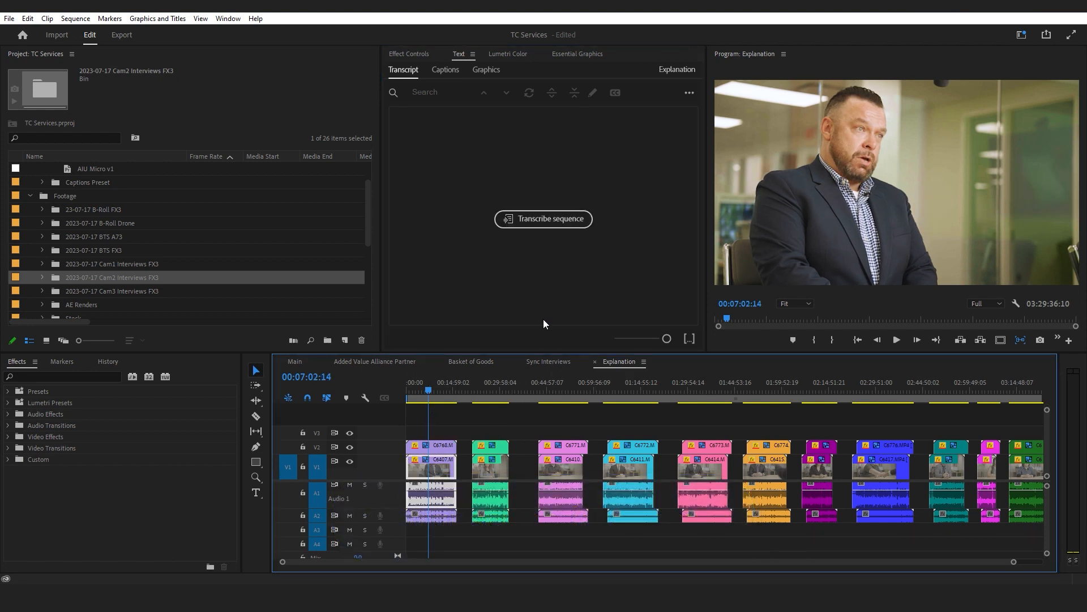
pyautogui.click(564, 225)
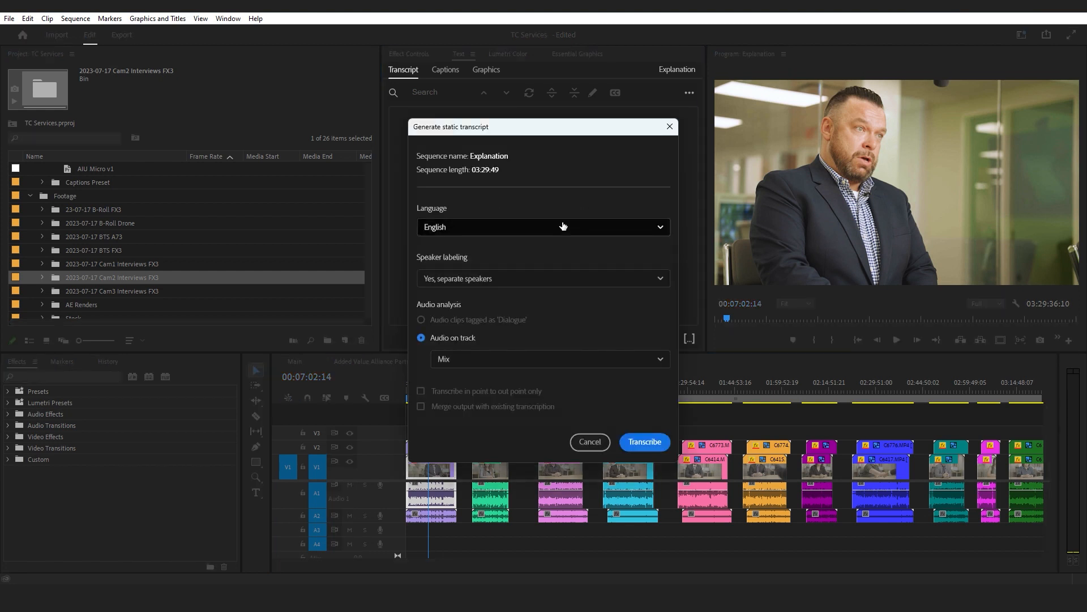
pyautogui.click(645, 442)
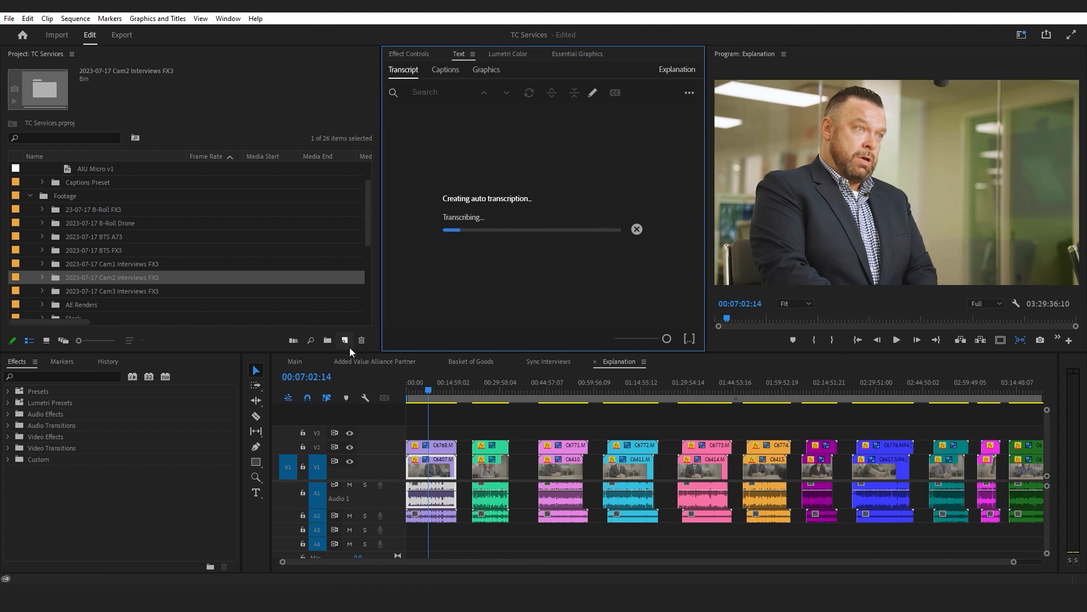
pyautogui.click(636, 228)
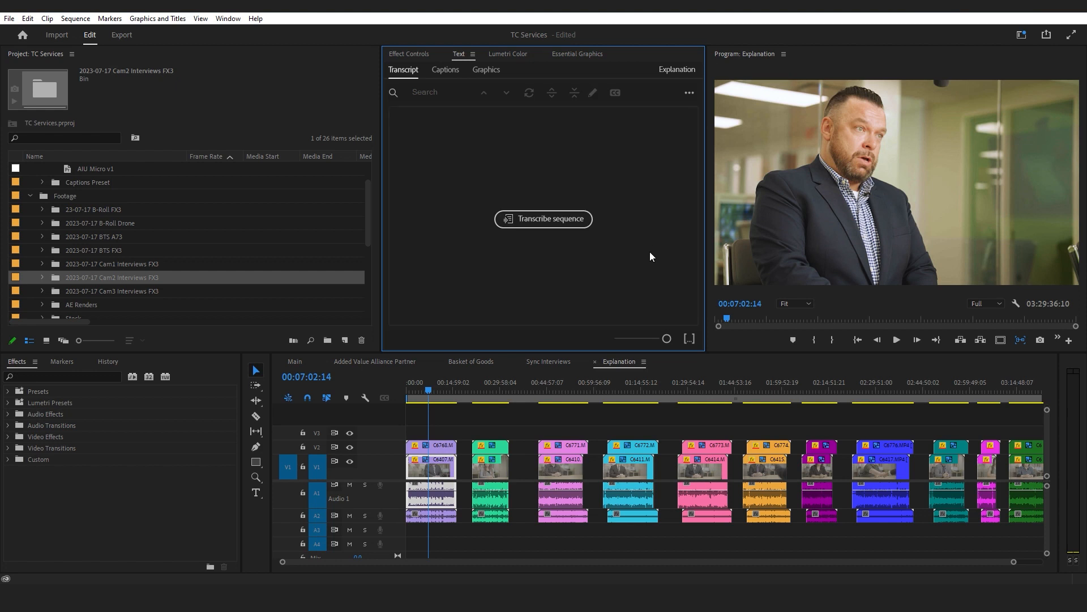
# - Close the Explanation sequence and review the transcript and captions of the Sync Interviews sequence
pyautogui.click(596, 361)
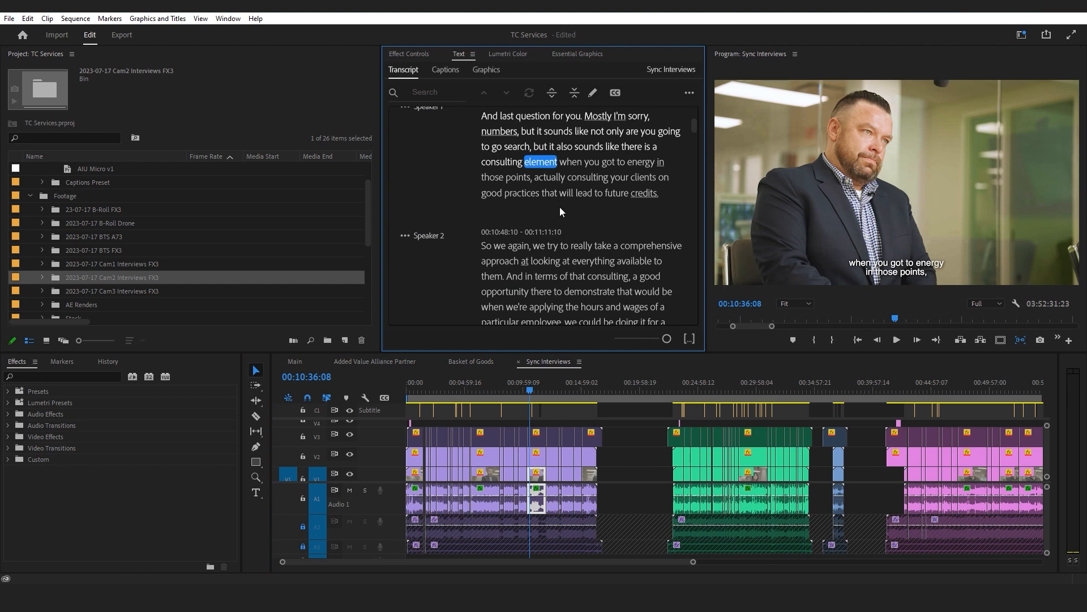
pyautogui.scroll(-3, 560, 212)
pyautogui.scroll(8, 561, 209)
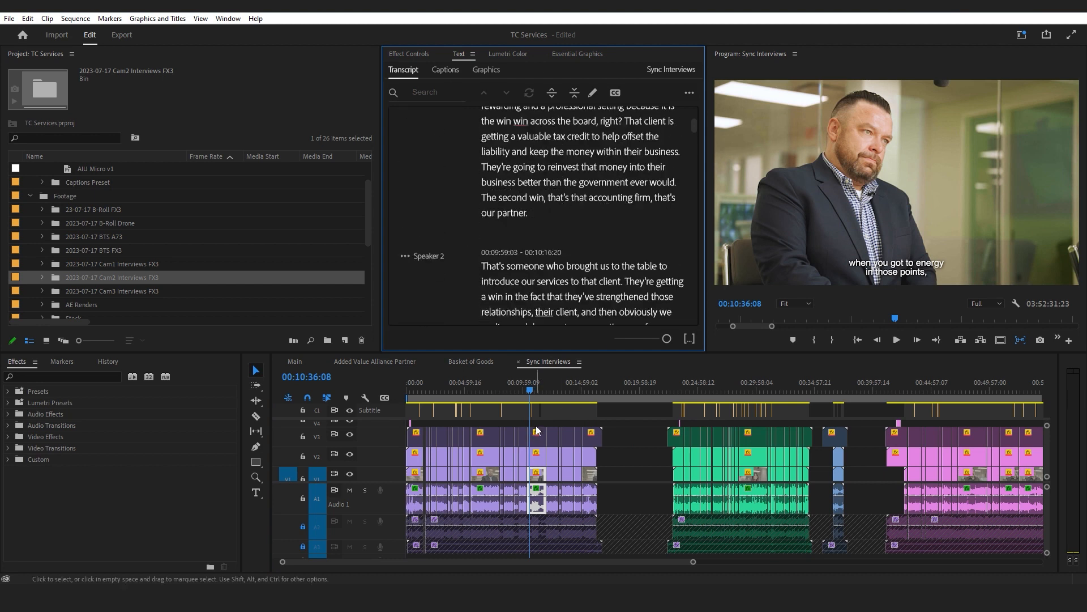
pyautogui.click(445, 70)
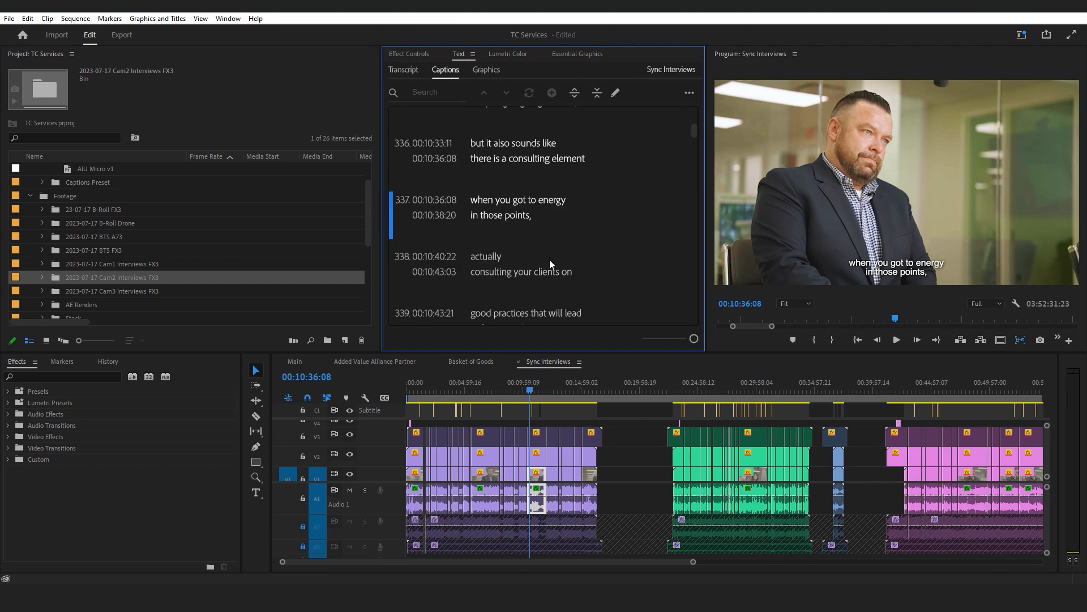
# - Examine the captioned interview groups across the Sync Interviews timeline and the sequences in the project's Work Seq bin
pyautogui.click(570, 389)
pyautogui.moveTo(692, 562); pyautogui.dragTo(971, 562)
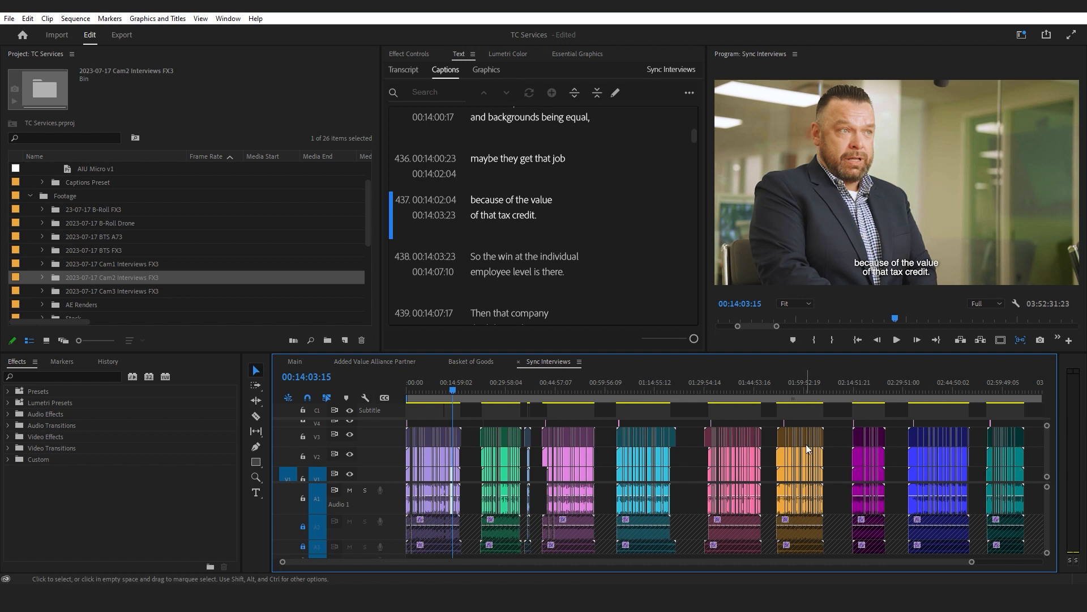
pyautogui.moveTo(740, 562); pyautogui.dragTo(742, 562)
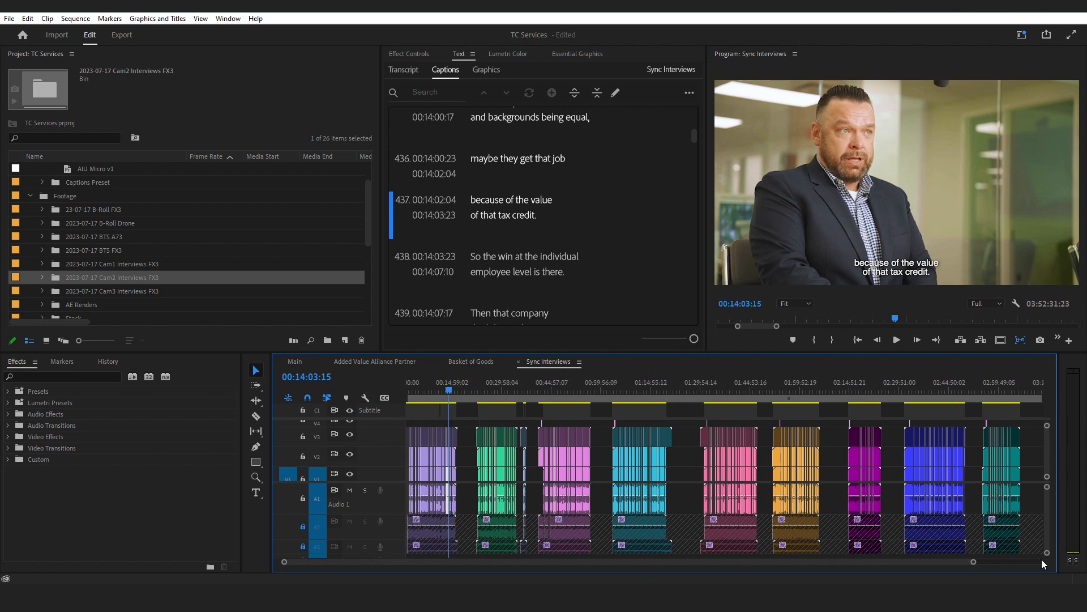
pyautogui.moveTo(974, 563); pyautogui.dragTo(556, 562)
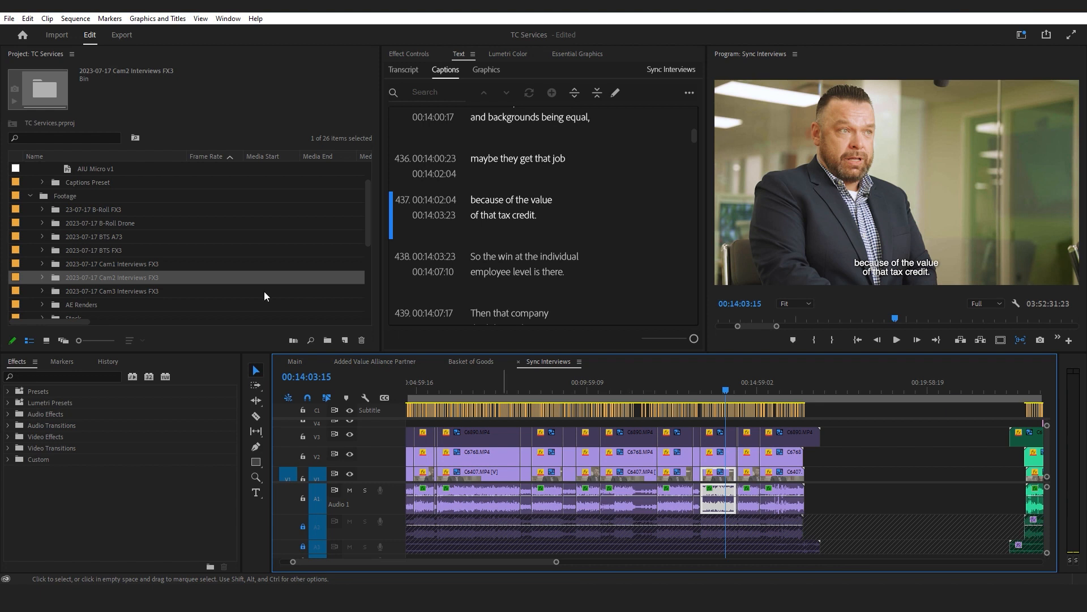
pyautogui.scroll(-5, 180, 273)
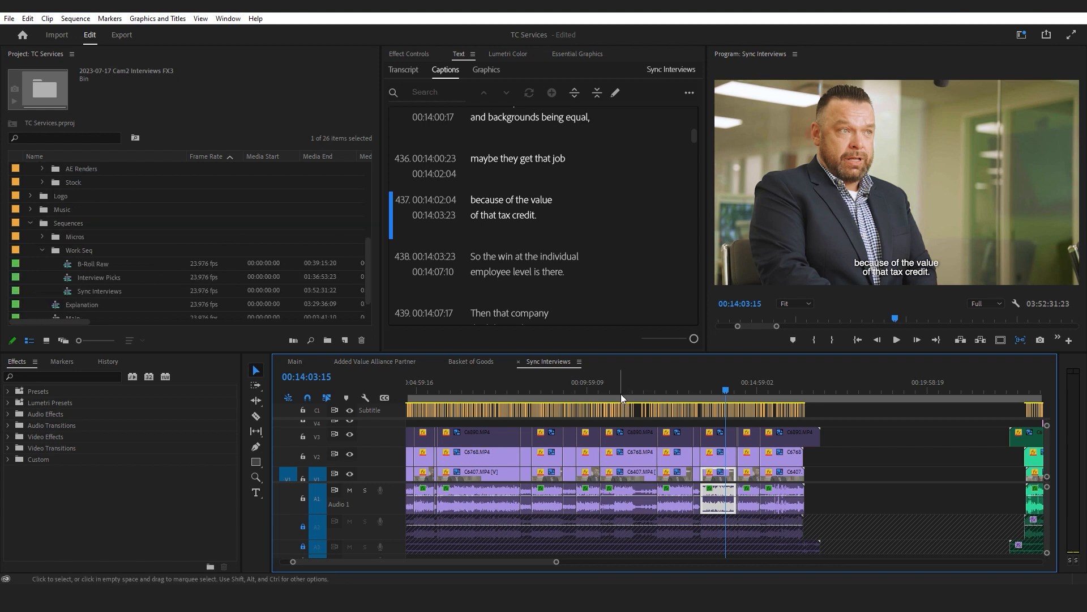
pyautogui.click(729, 385)
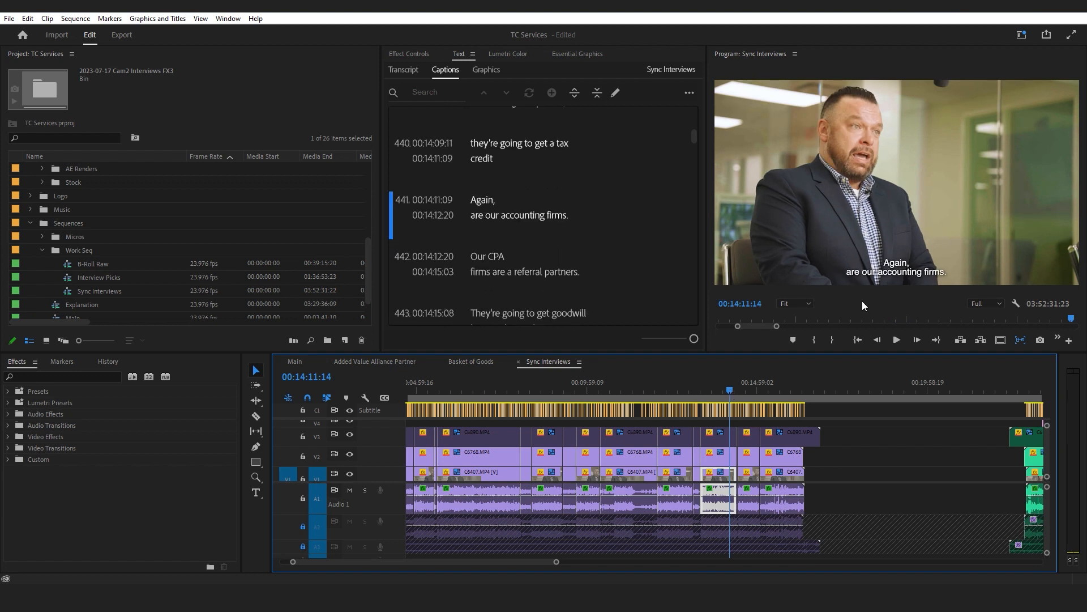
# - Search the Sync Interviews captions for "employee reten" to find where the interviewee talks about that topic
pyautogui.click(734, 389)
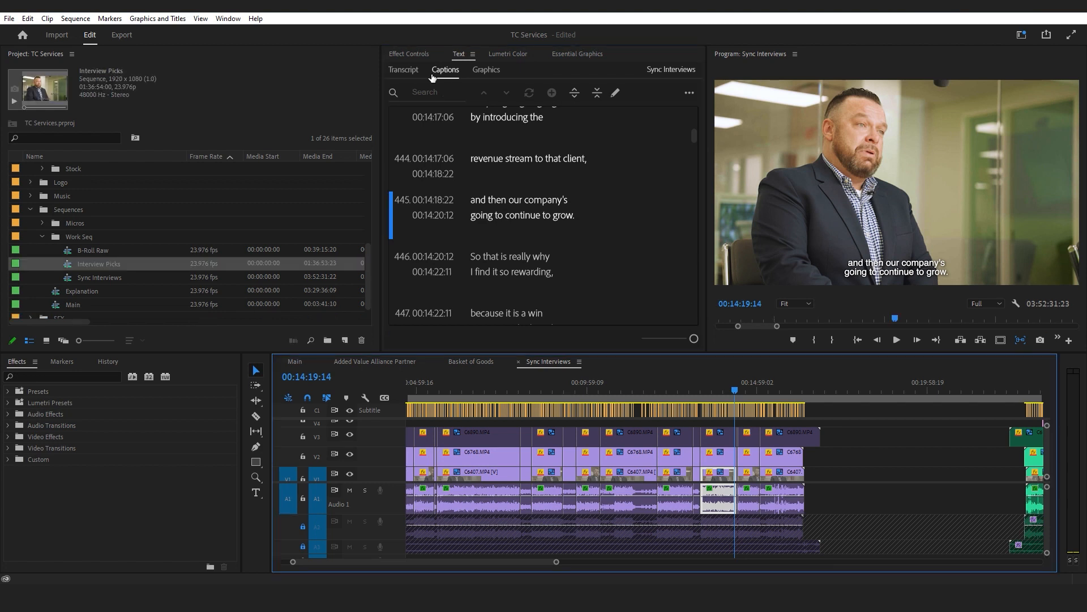
pyautogui.click(426, 91)
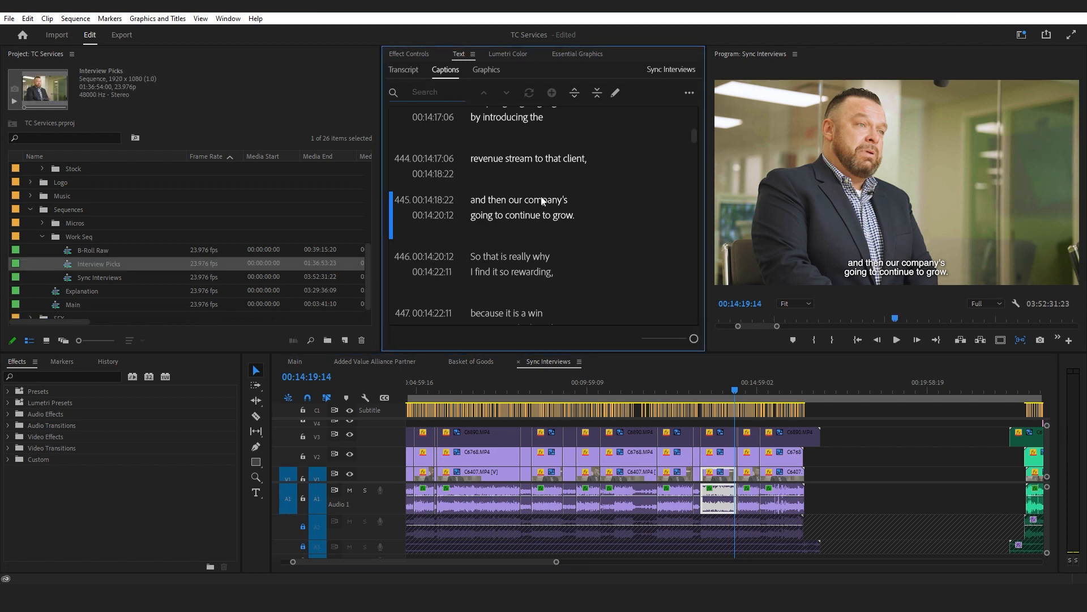
pyautogui.write('employee')
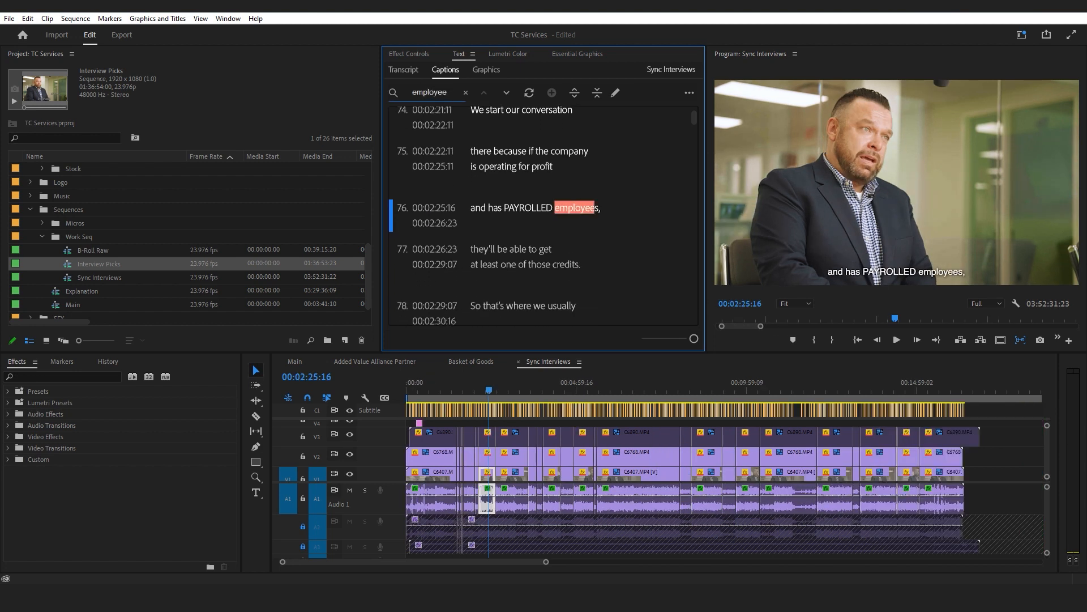
pyautogui.write(' reten')
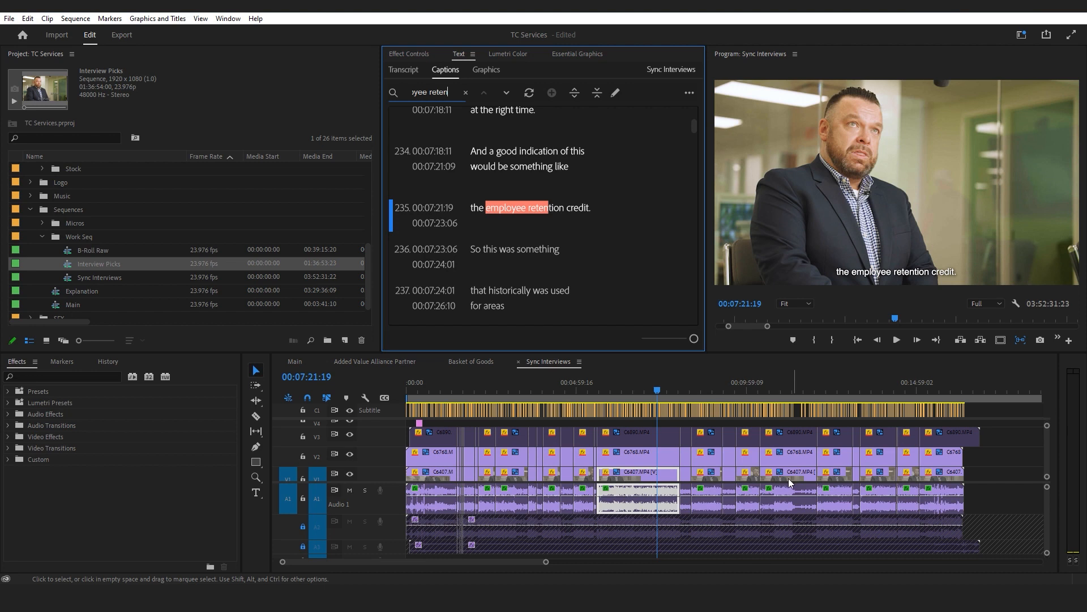
pyautogui.moveTo(547, 563); pyautogui.dragTo(578, 575)
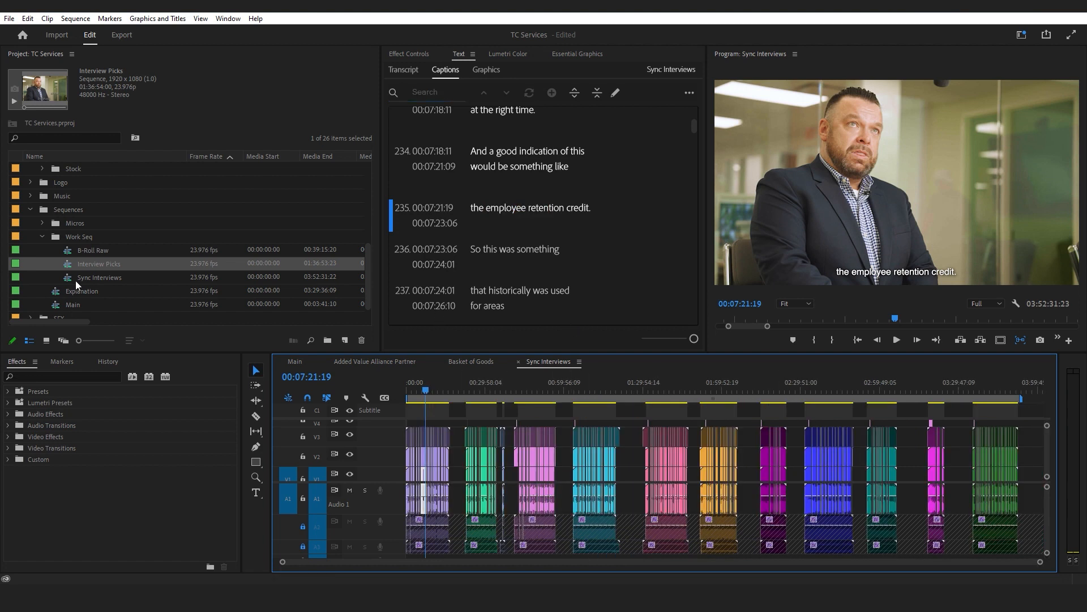
# - Open the Interview Picks sequence and switch the interface to the Pancake workspace
pyautogui.doubleClick(71, 266)
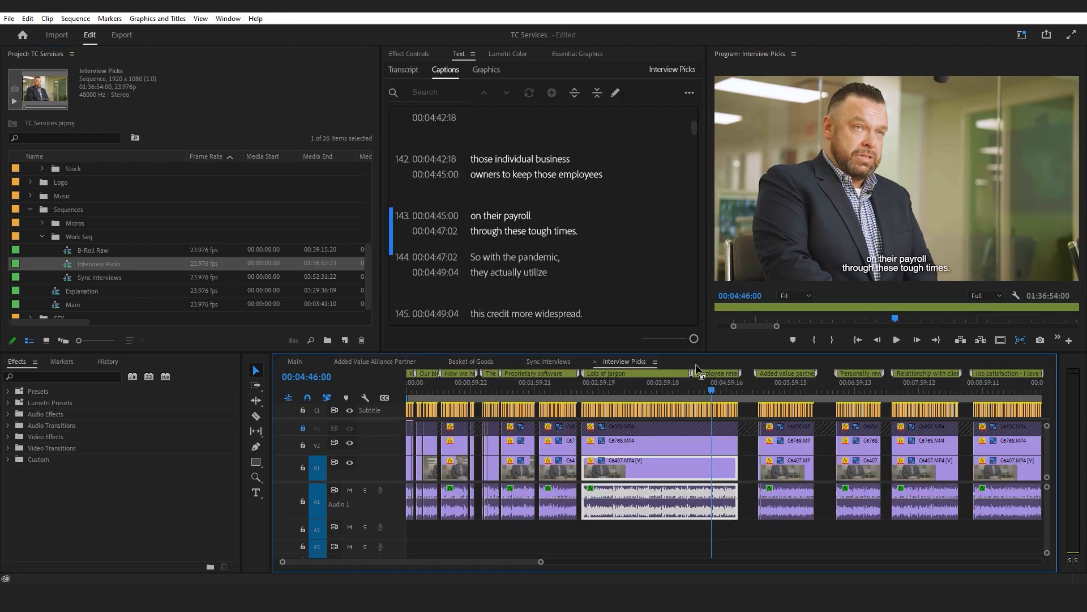
pyautogui.click(228, 18)
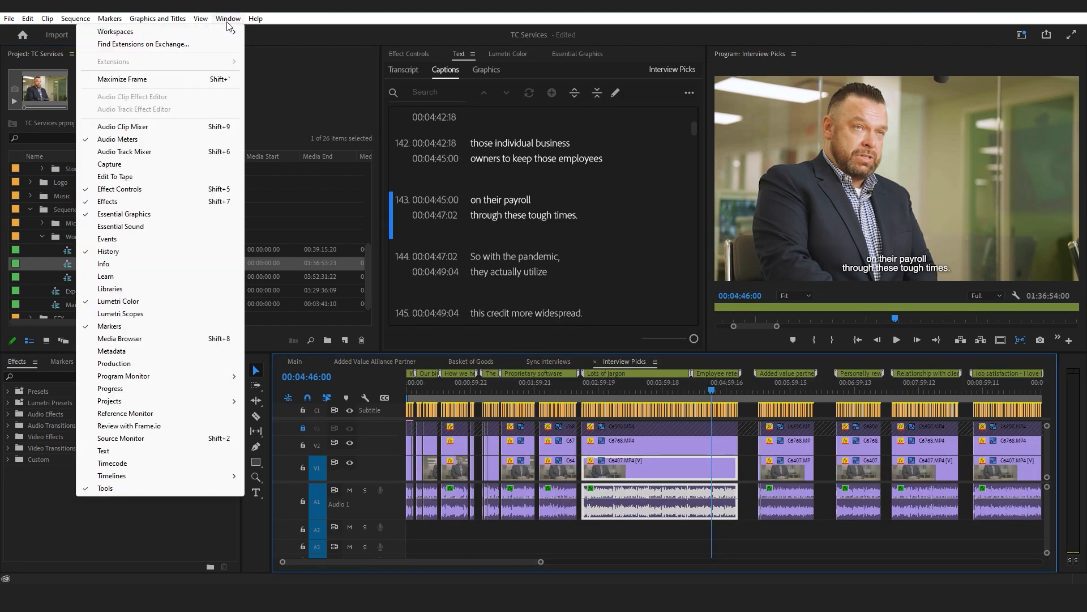
pyautogui.moveTo(224, 32)
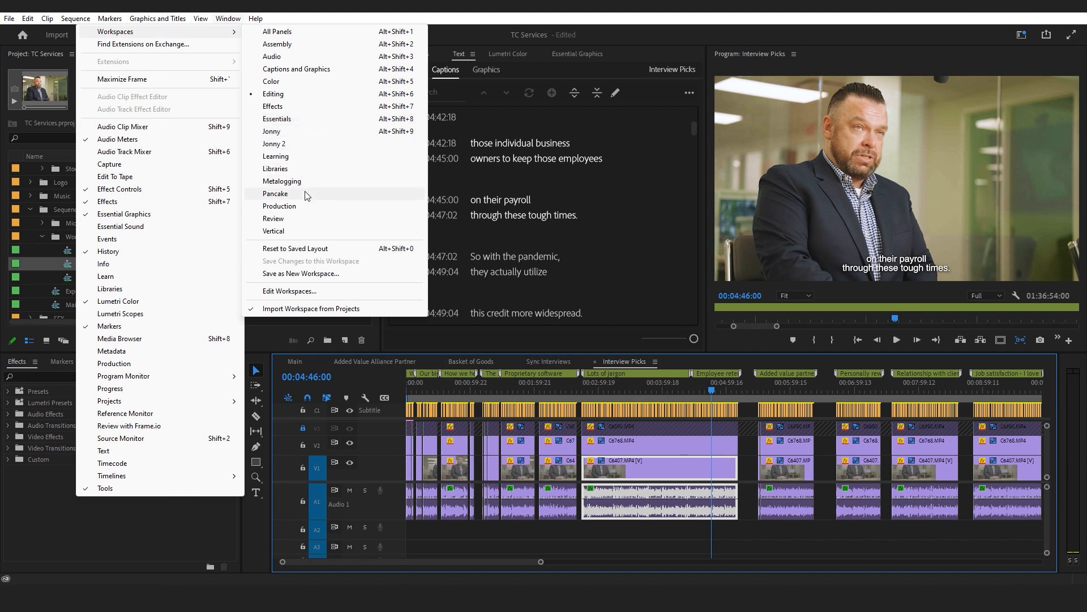
pyautogui.click(275, 194)
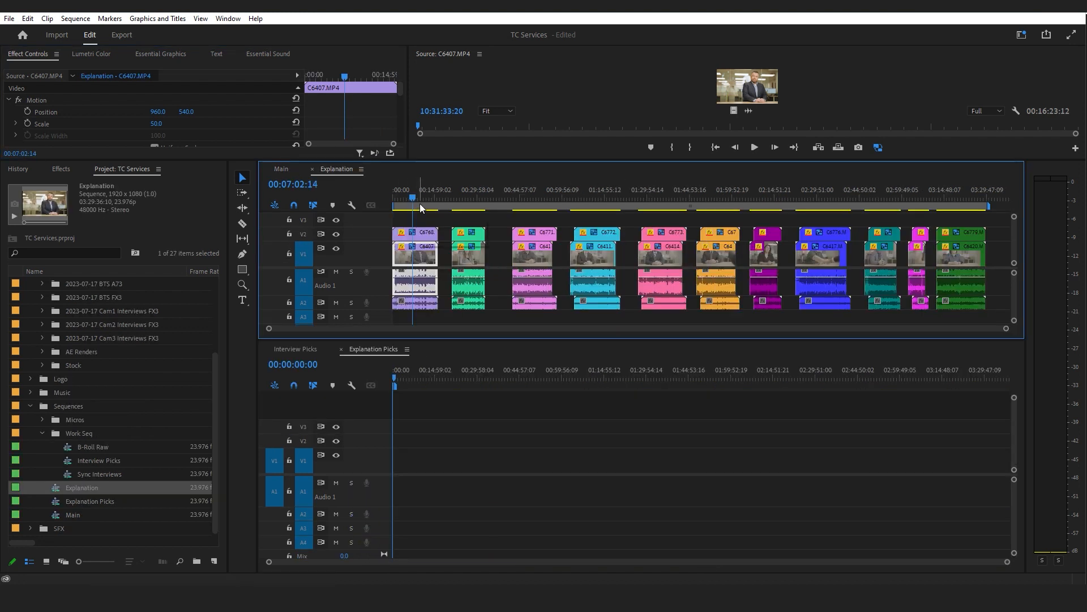
# - Play through the first interview in the Explanation sequence and split all its tracks around a usable answer of about five seconds near 00:03:34
pyautogui.moveTo(420, 203); pyautogui.dragTo(403, 196)
pyautogui.moveTo(1005, 328); pyautogui.dragTo(769, 333)
pyautogui.scroll(1, 617, 286)
pyautogui.moveTo(509, 197); pyautogui.dragTo(514, 197)
pyautogui.press('=')
pyautogui.press('space')
pyautogui.hotkey('ctrl', 'shift', 'k')
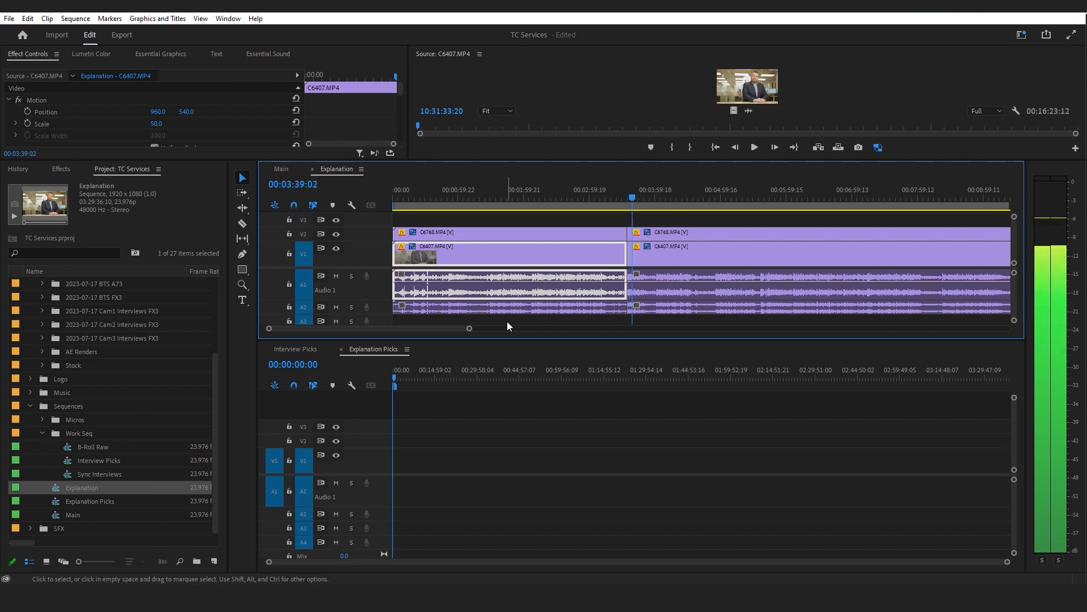
pyautogui.hotkey('ctrl', 'shift', 'k')
pyautogui.click(669, 287)
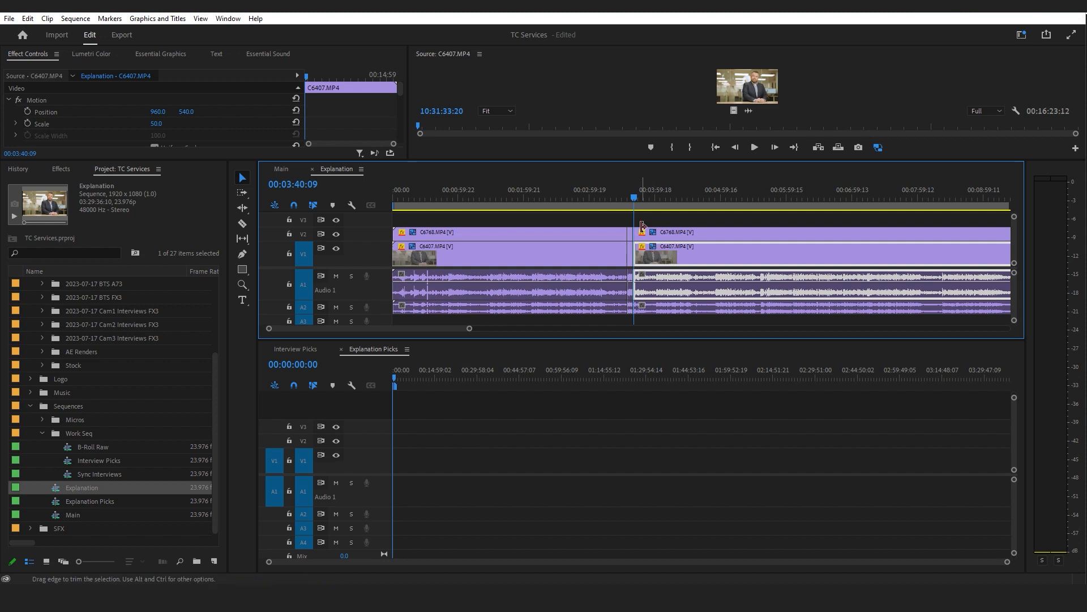
# - Copy the isolated five-second segment, with both camera angles and audio, to the start of the Explanation Picks sequence
pyautogui.moveTo(630, 217); pyautogui.dragTo(631, 260)
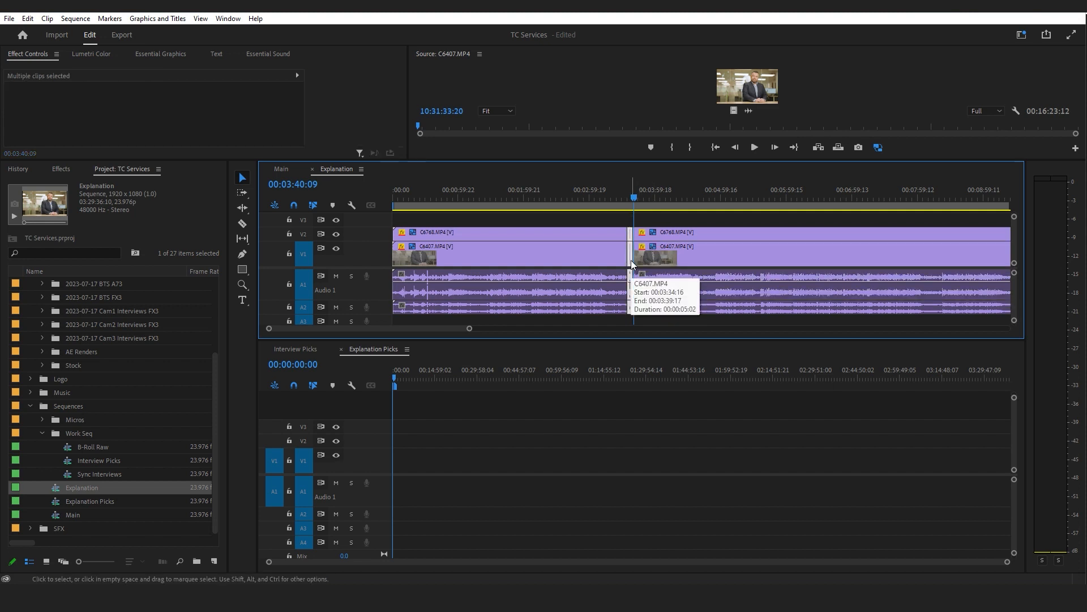
pyautogui.moveTo(631, 260); pyautogui.dragTo(399, 481)
pyautogui.click(634, 319)
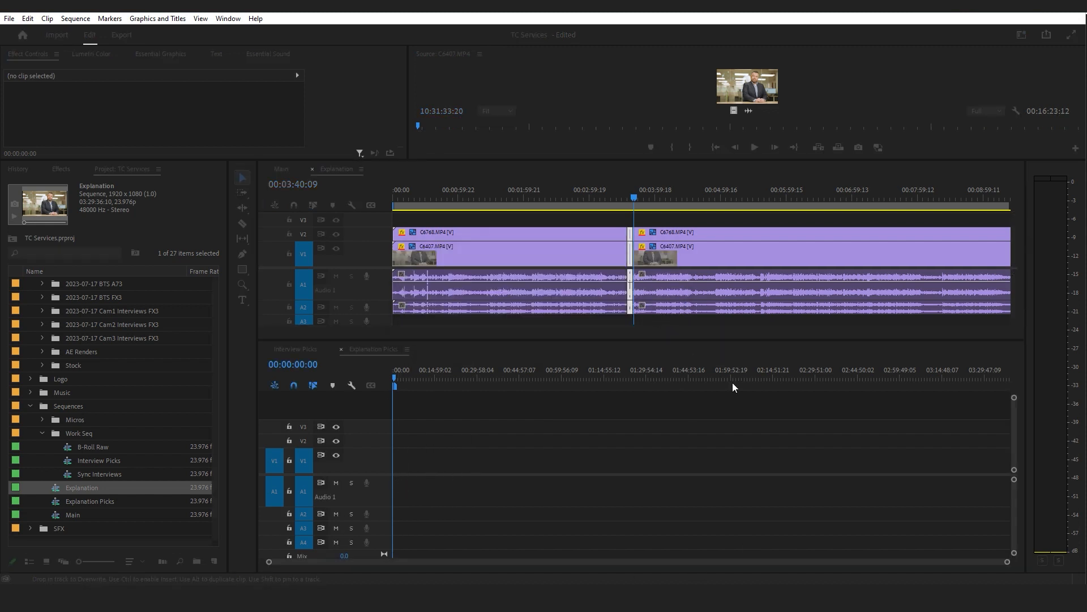
pyautogui.moveTo(1007, 561); pyautogui.dragTo(670, 566)
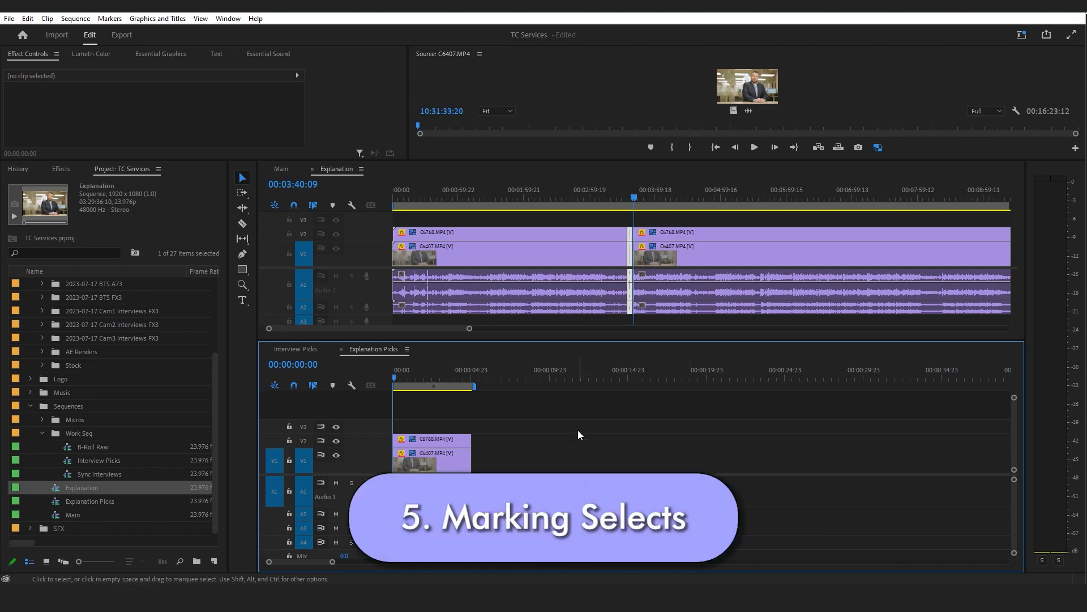
# - Add a marker spanning the clip in Explanation Picks and name it "IRS - not telling you how to pay less"
pyautogui.click(429, 367)
pyautogui.click(629, 445)
pyautogui.press('m')
pyautogui.moveTo(431, 362); pyautogui.dragTo(483, 364)
pyautogui.doubleClick(418, 362)
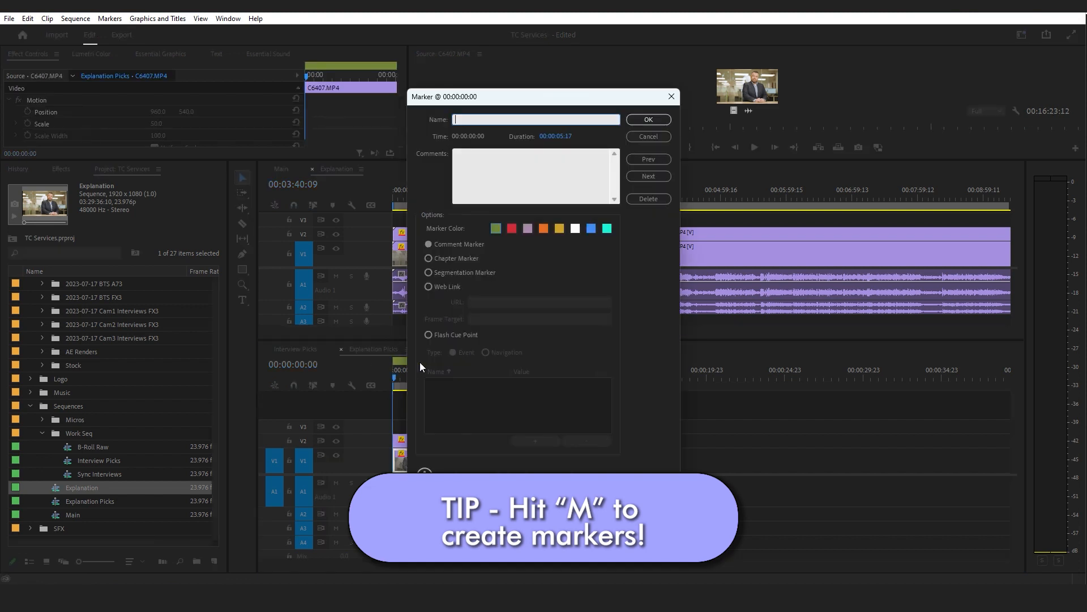
pyautogui.write('IRS - not telling you ')
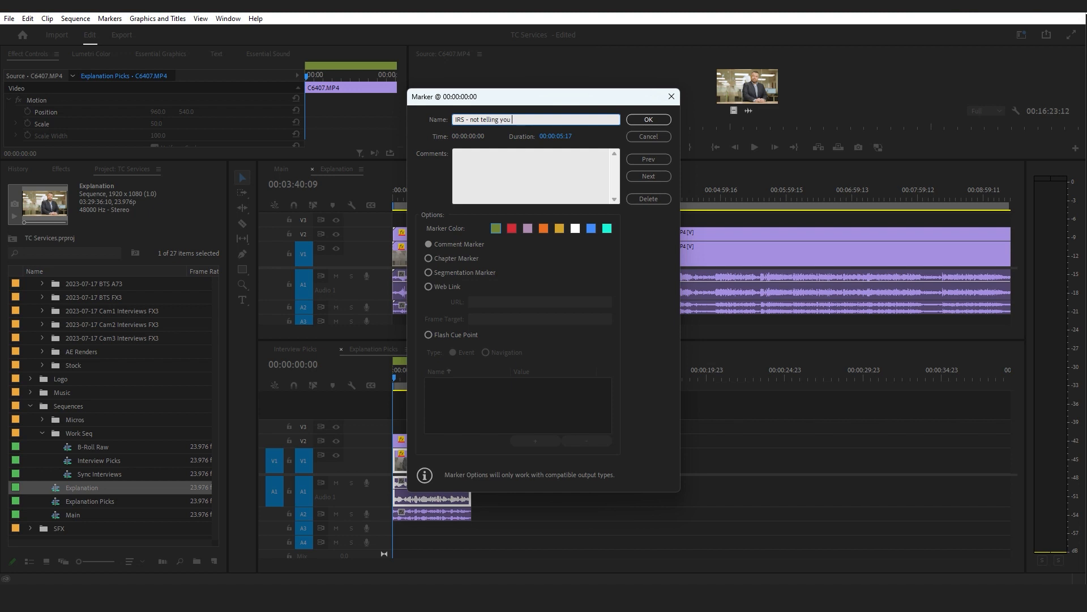
pyautogui.write('how to pay less')
pyautogui.click(649, 119)
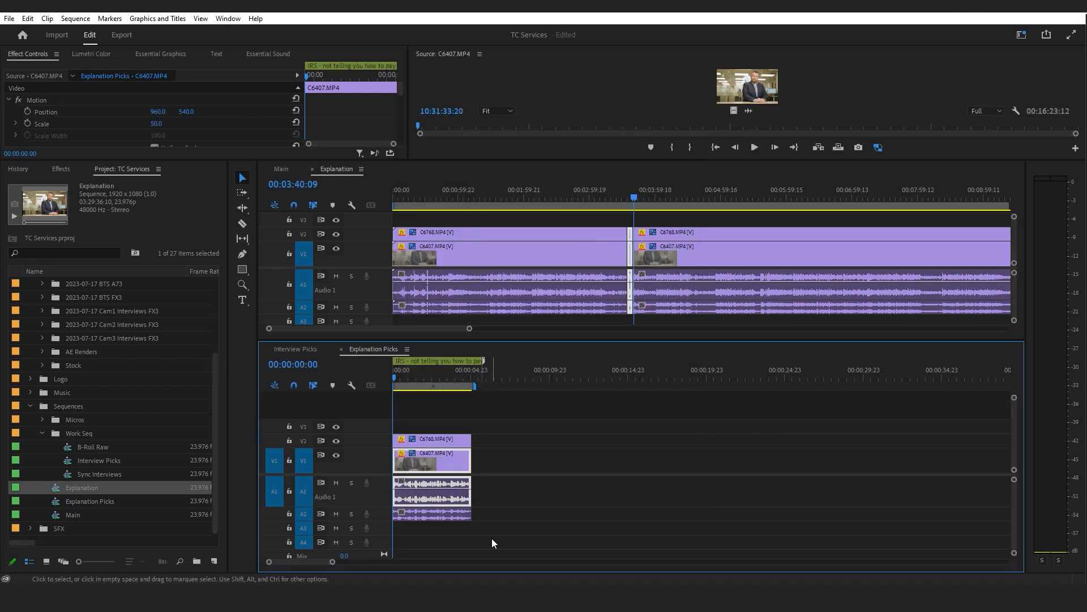
# - Play back the picked clip, trim its start, and move it to the beginning of the Explanation Picks sequence
pyautogui.click(439, 377)
pyautogui.press('space')
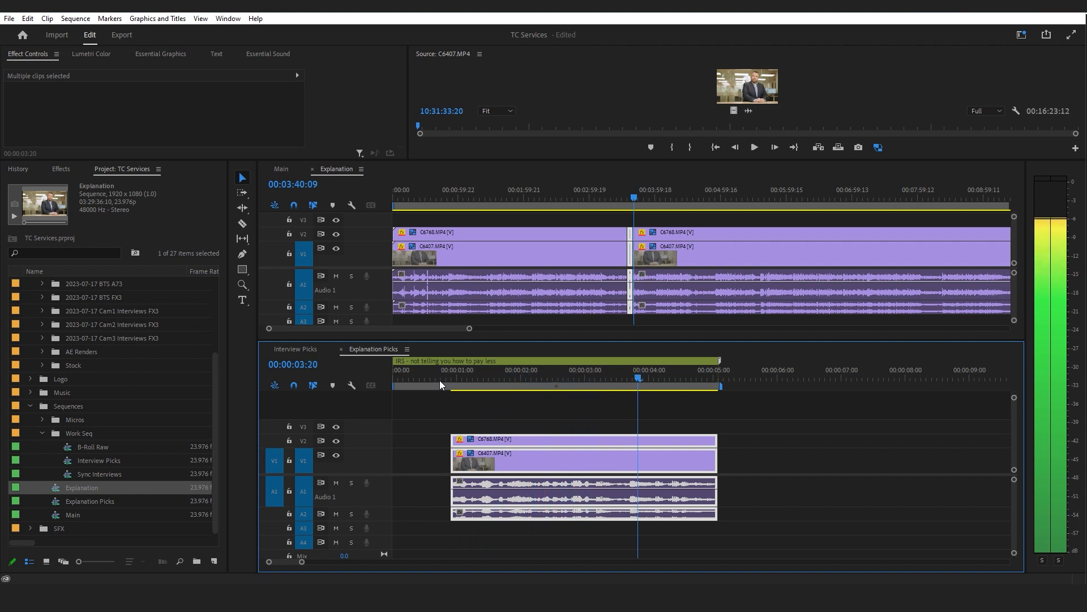
pyautogui.moveTo(618, 440); pyautogui.dragTo(454, 467)
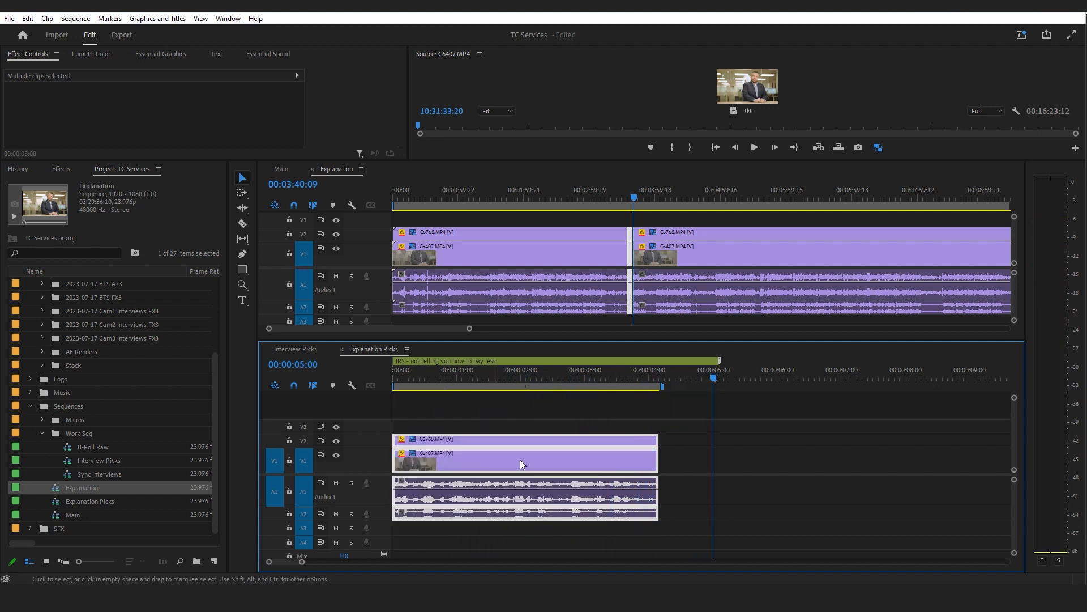
# - Shorten the marker over the pick so it ends with the trimmed clip at about 00:00:04:04
pyautogui.moveTo(719, 377); pyautogui.dragTo(663, 373)
pyautogui.click(664, 373)
pyautogui.moveTo(302, 561); pyautogui.dragTo(323, 561)
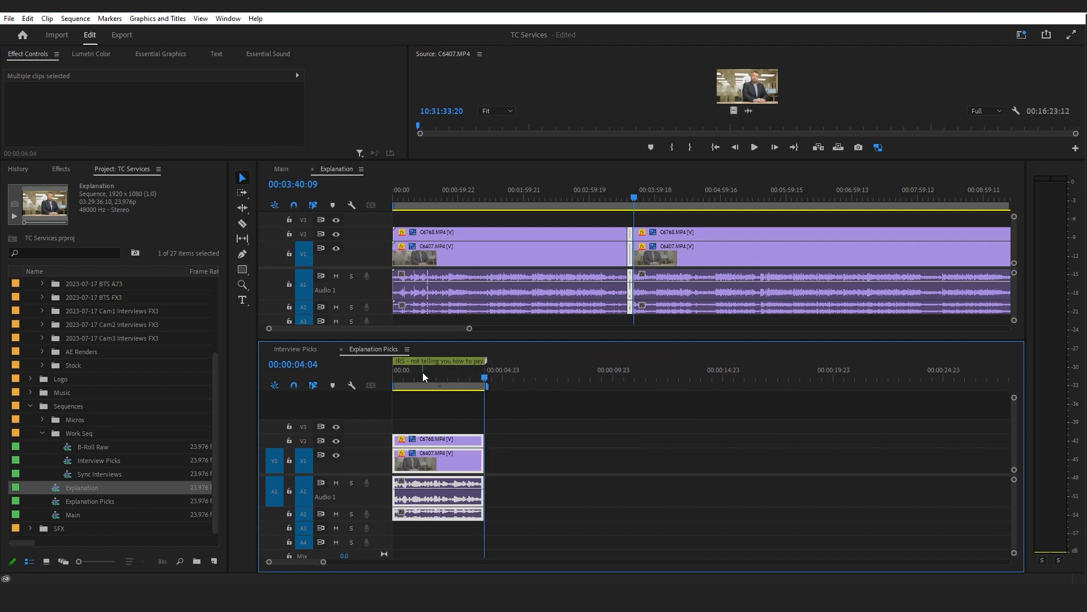
# - Close the Explanation Picks sequence and examine the color-coded picks and their named topic markers across the Interview Picks timeline
pyautogui.click(340, 350)
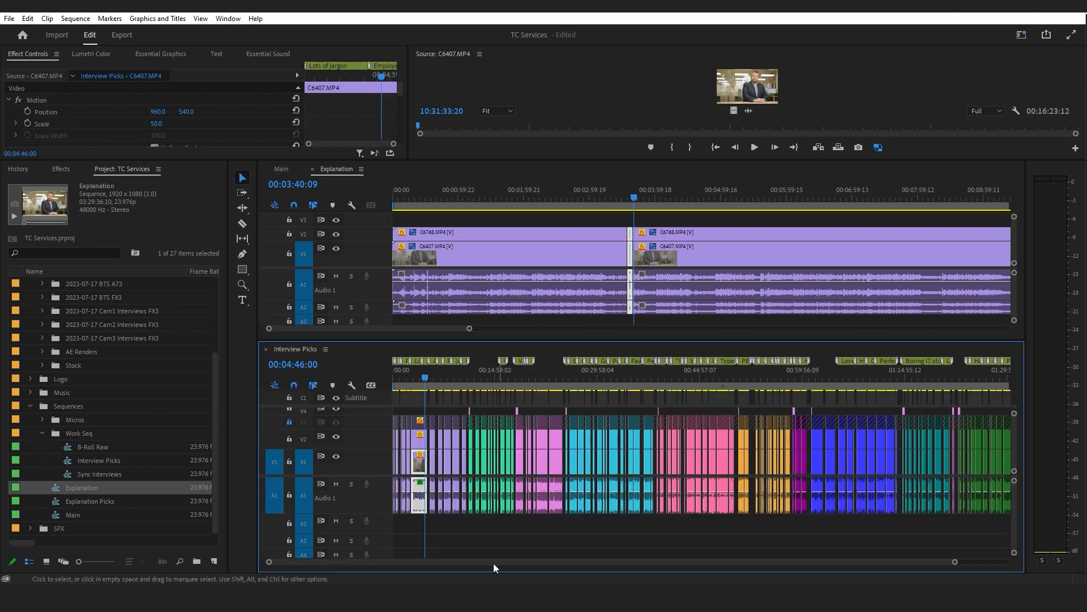
pyautogui.moveTo(955, 562); pyautogui.dragTo(509, 565)
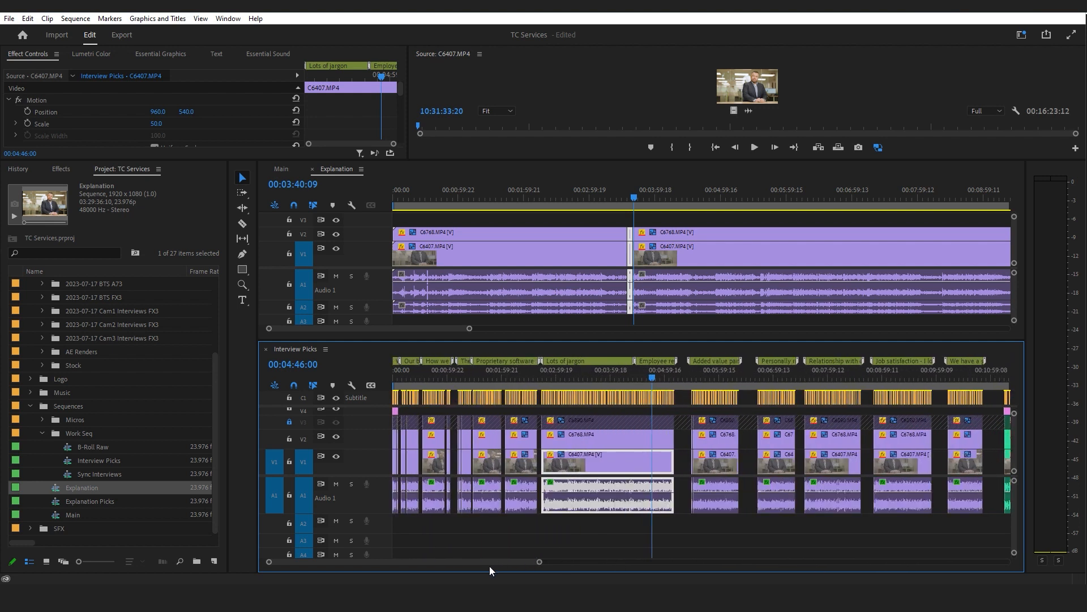
pyautogui.moveTo(540, 562); pyautogui.dragTo(578, 564)
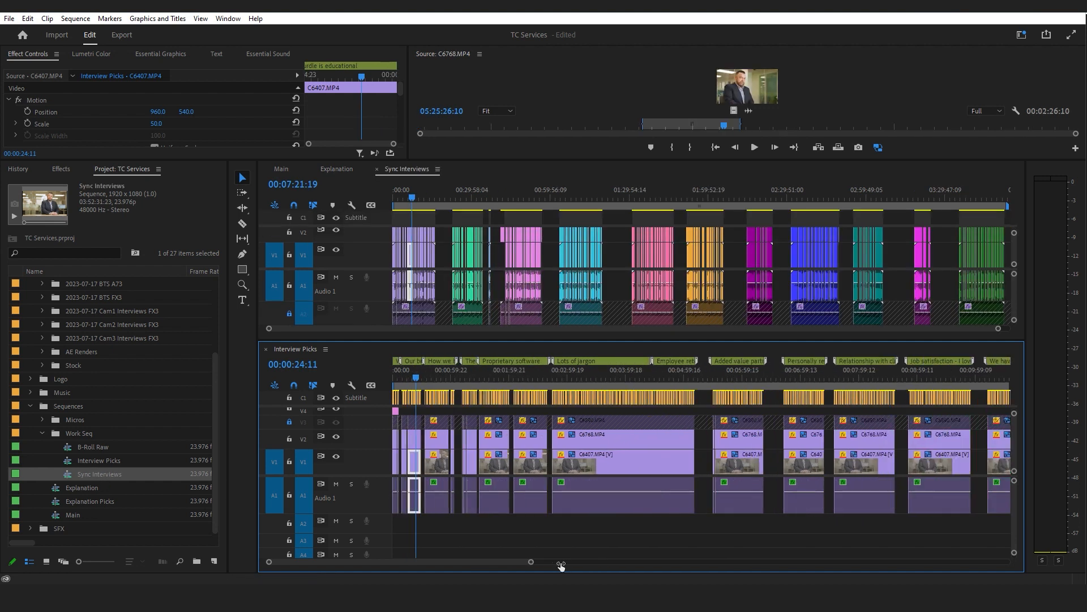
pyautogui.moveTo(561, 565); pyautogui.dragTo(401, 563)
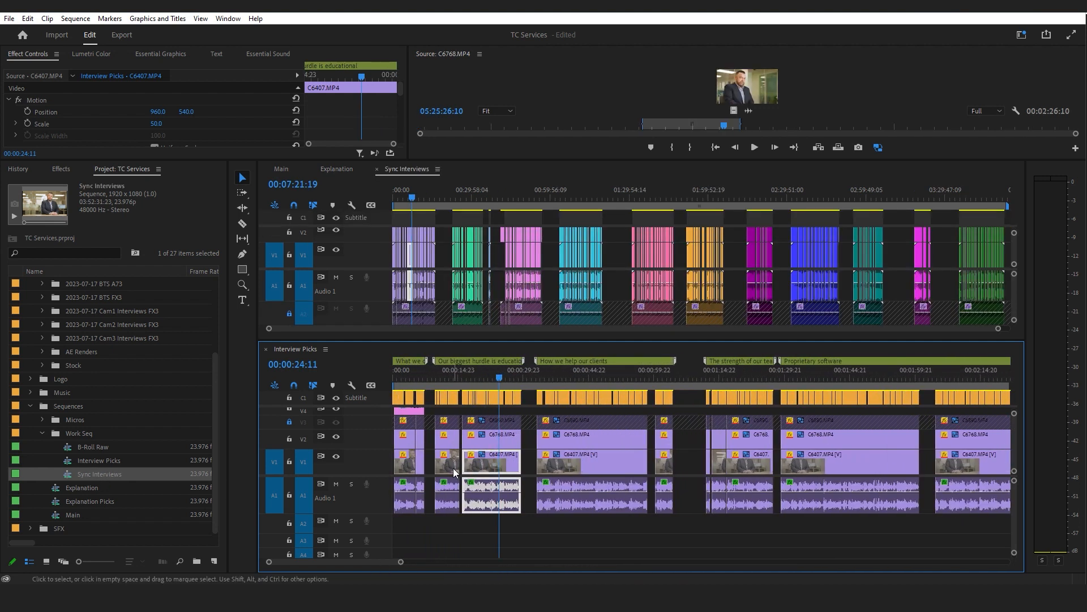
pyautogui.click(604, 376)
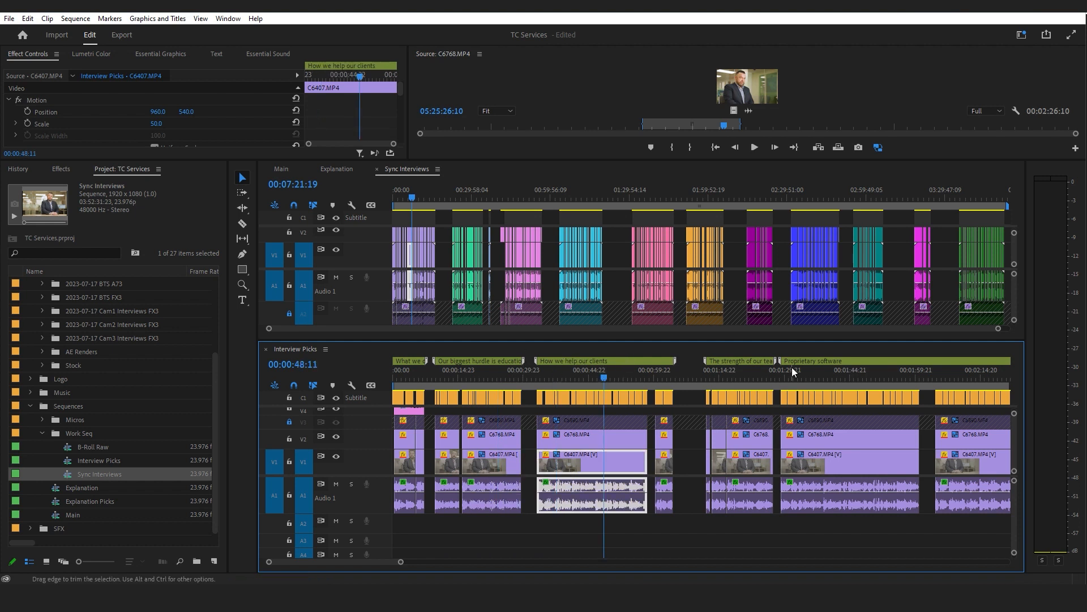
pyautogui.moveTo(401, 562); pyautogui.dragTo(448, 562)
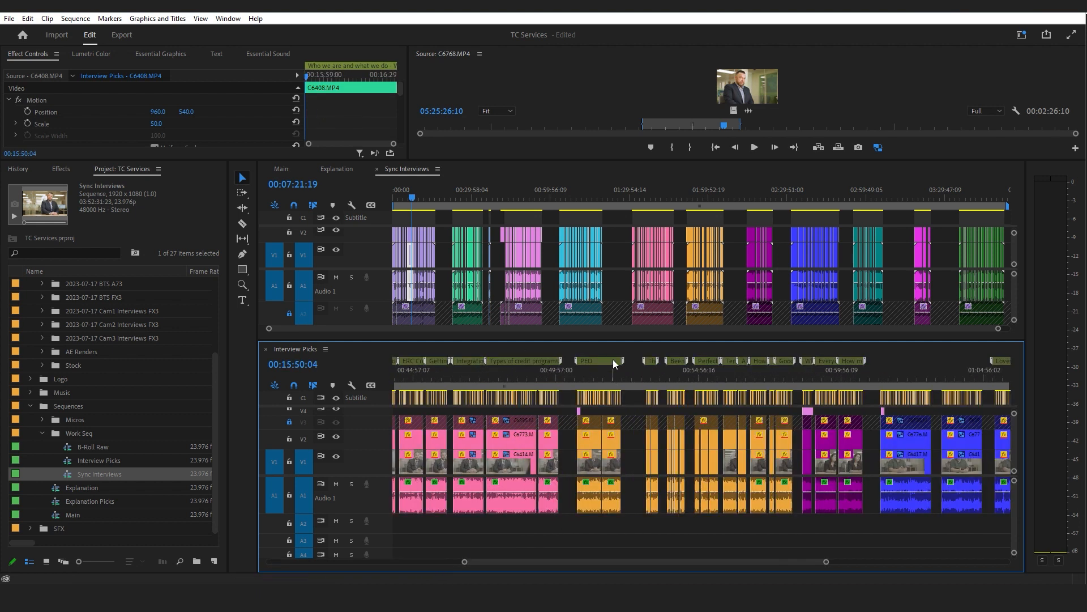
pyautogui.click(613, 359)
pyautogui.click(671, 363)
pyautogui.moveTo(643, 563)
pyautogui.mouseDown()
pyautogui.moveTo(800, 566)
pyautogui.moveTo(777, 564)
pyautogui.mouseUp()
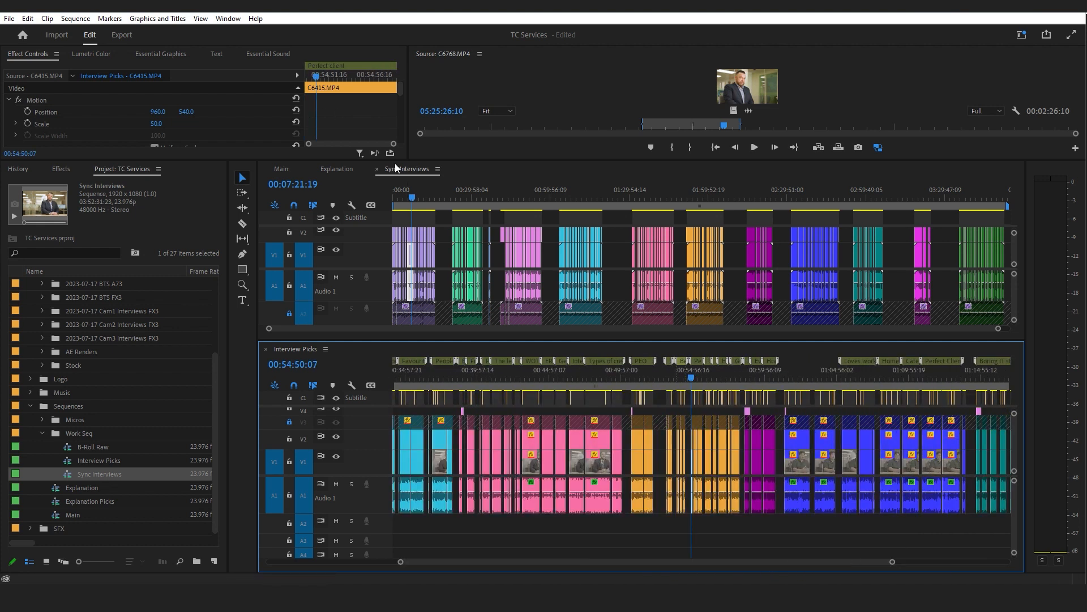
# - Rearrange the stacked timelines so that the Interview Picks sequence sits above the Main sequence
pyautogui.click(282, 168)
pyautogui.moveTo(284, 173); pyautogui.dragTo(415, 189)
pyautogui.click(344, 350)
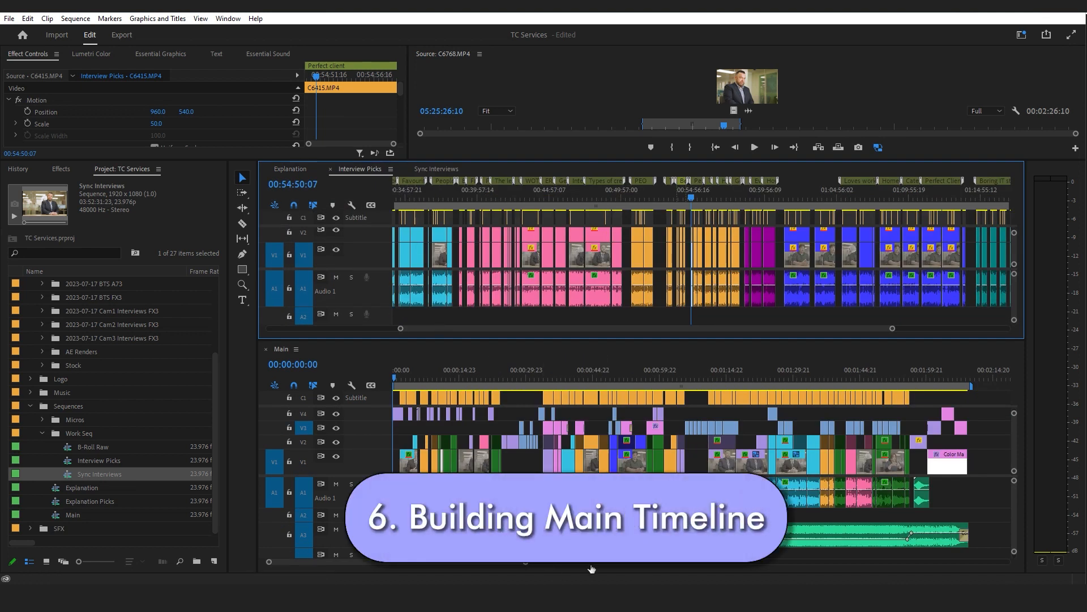
pyautogui.click(527, 566)
pyautogui.moveTo(526, 566); pyautogui.dragTo(559, 565)
# - Play back the first part of the "They don't advertise it" pick in Interview Picks, starting just before it
pyautogui.moveTo(894, 330); pyautogui.dragTo(736, 333)
pyautogui.press('=')
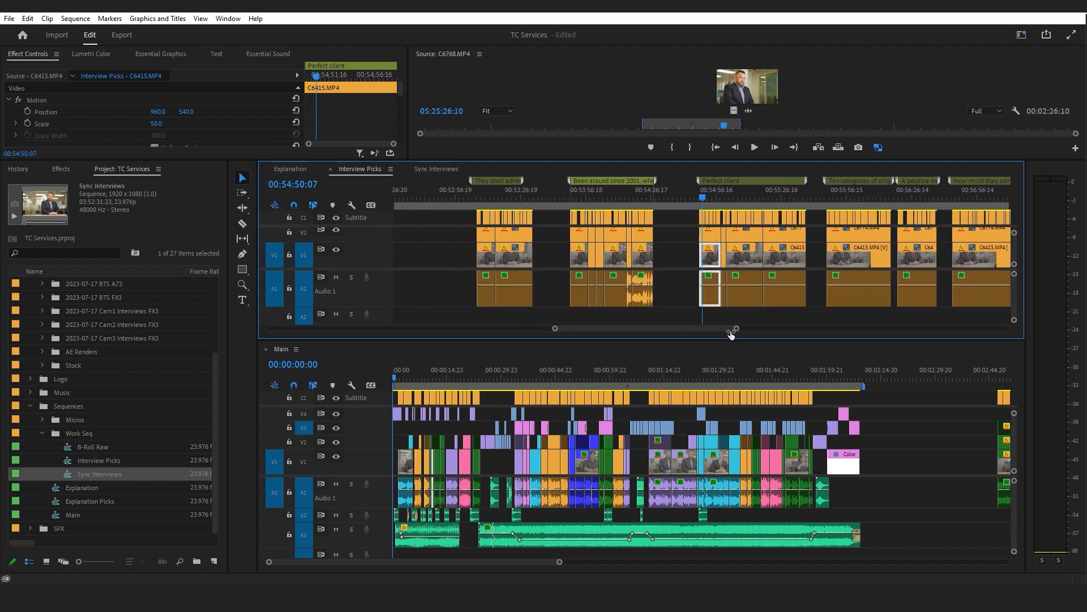
pyautogui.click(467, 197)
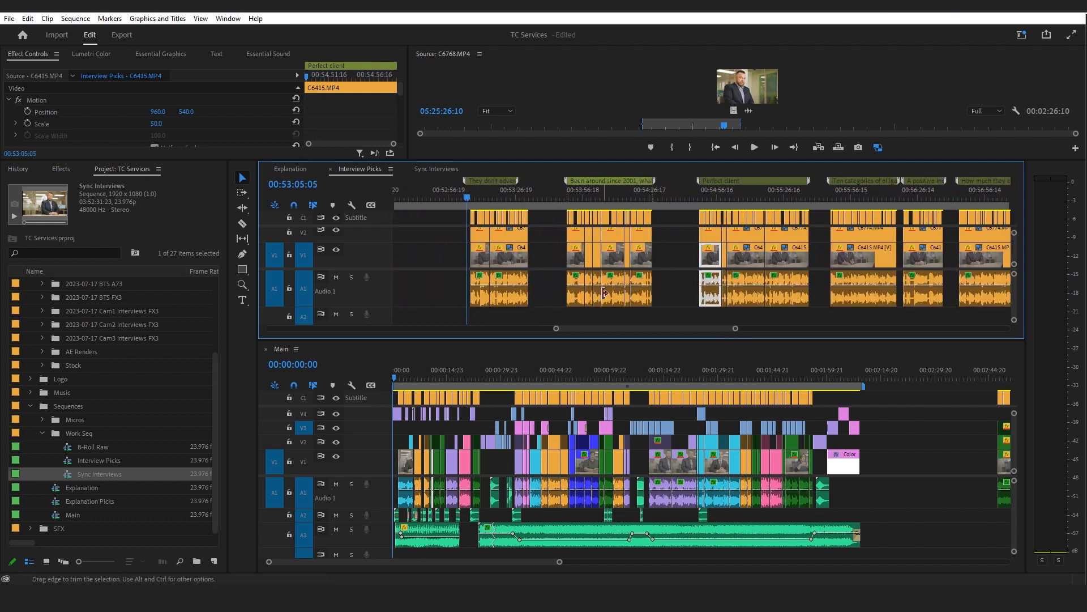
pyautogui.press('space')
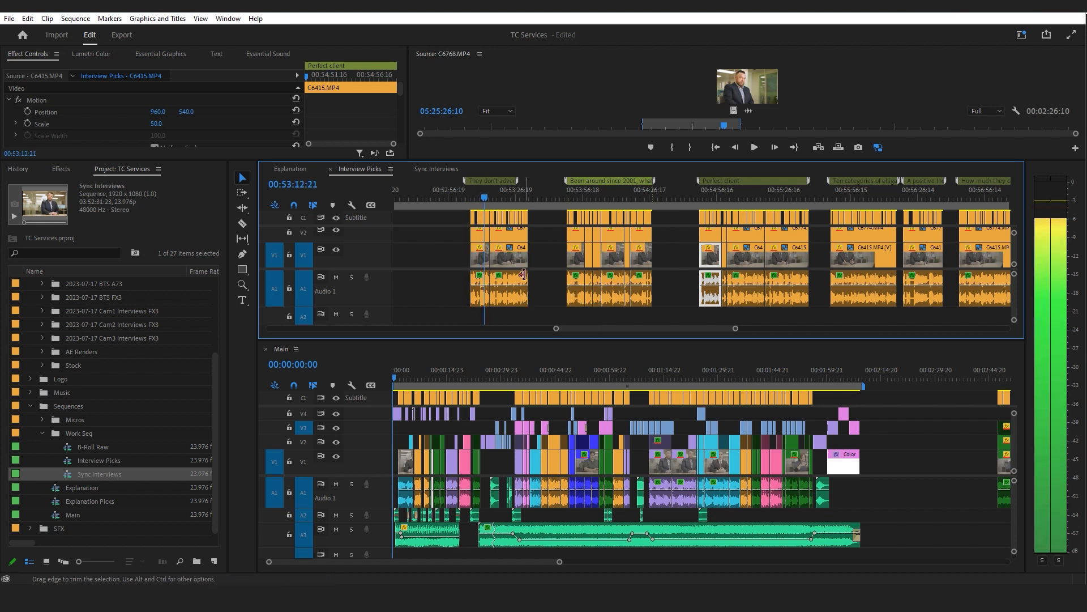
pyautogui.press('space')
pyautogui.press('=')
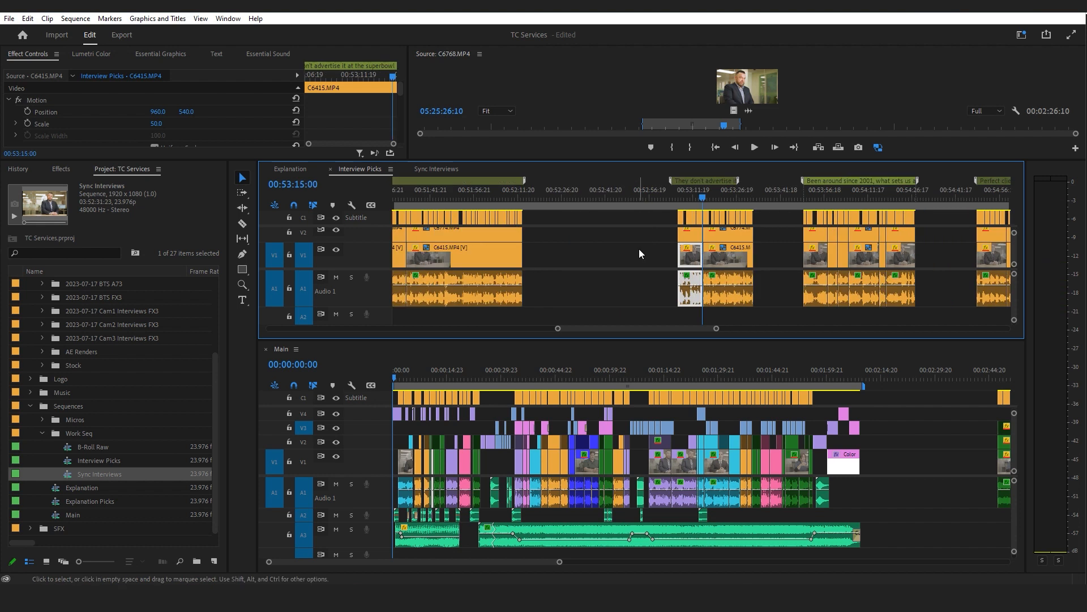
# - Examine the full Interview Picks, Sync Interviews and Explanation timelines and check several points along the Main sequence
pyautogui.click(560, 564)
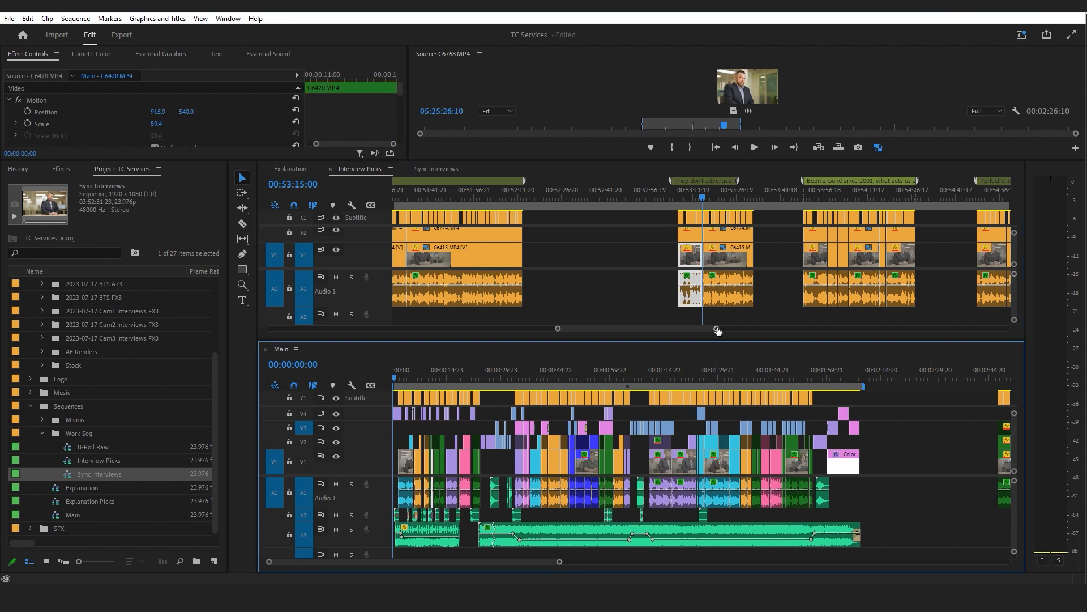
pyautogui.doubleClick(718, 331)
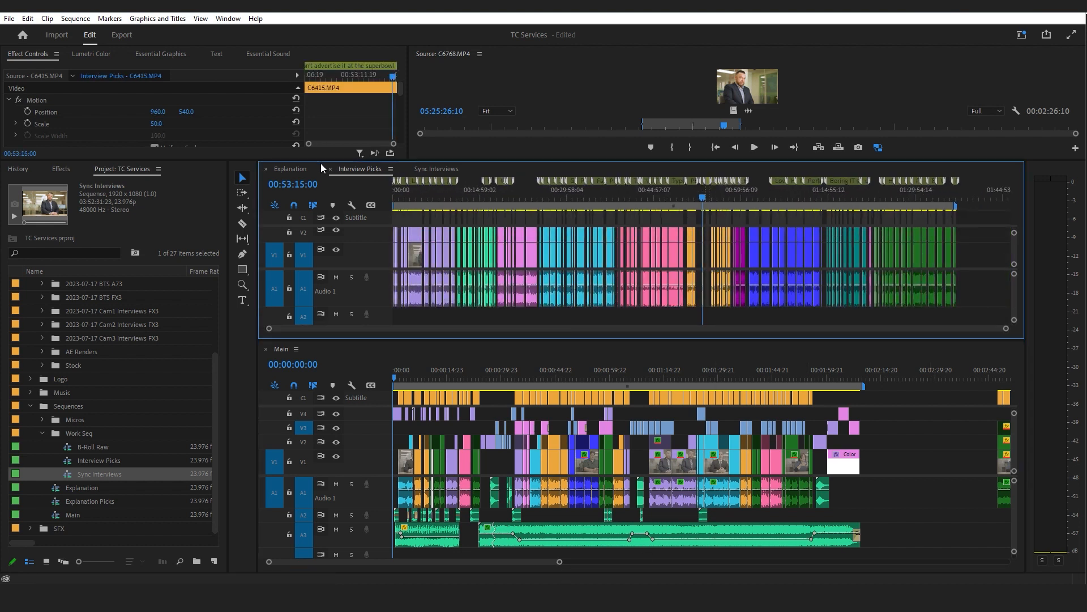
pyautogui.click(431, 169)
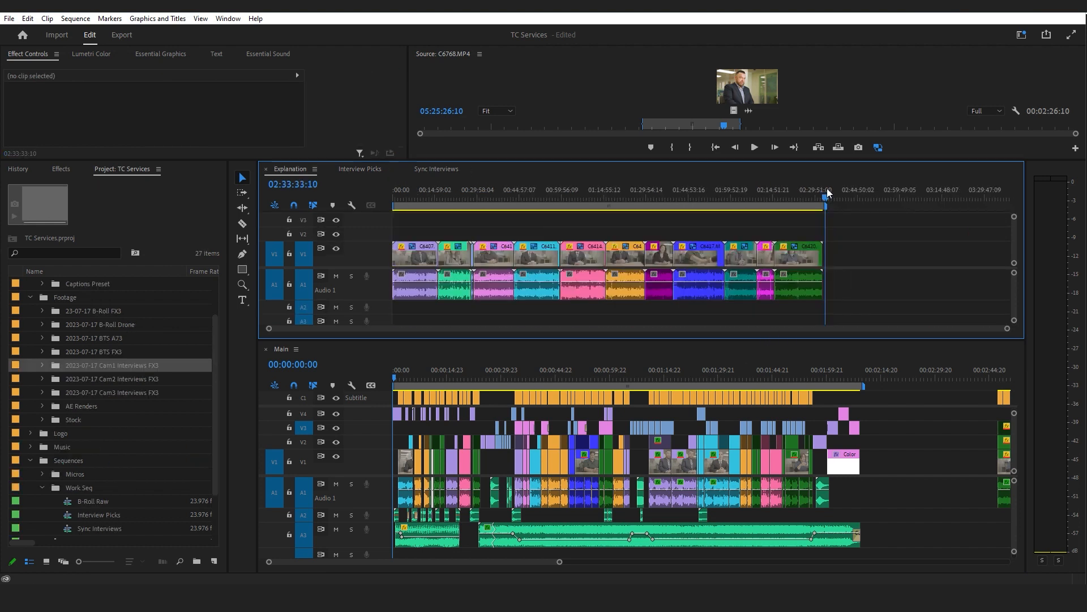
pyautogui.moveTo(827, 189); pyautogui.dragTo(825, 189)
pyautogui.moveTo(1086, 19); pyautogui.dragTo(1075, 19)
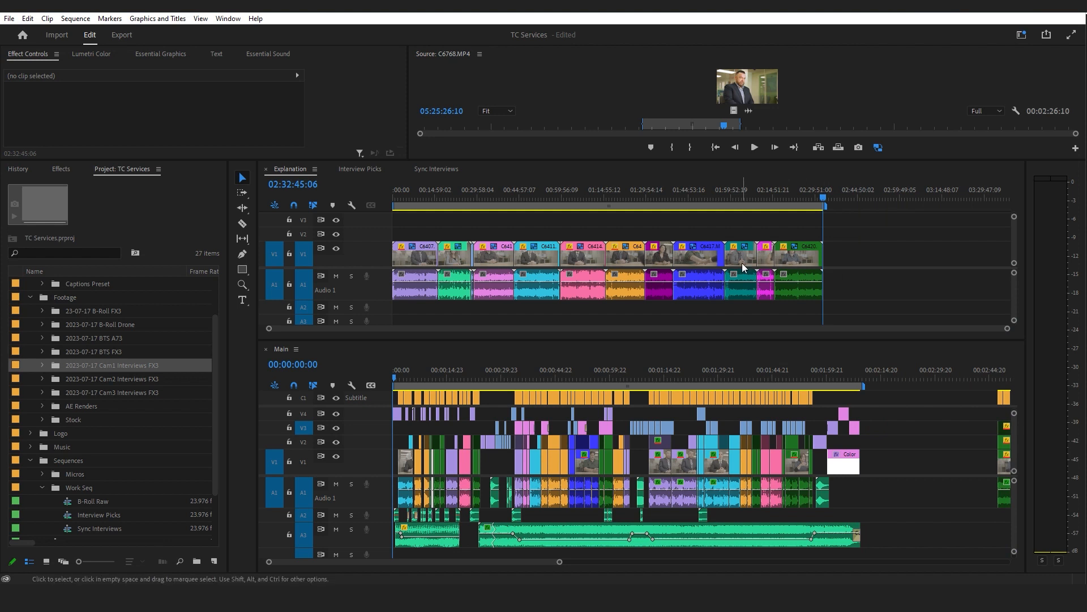
pyautogui.click(942, 324)
pyautogui.hotkey('shift', '3')
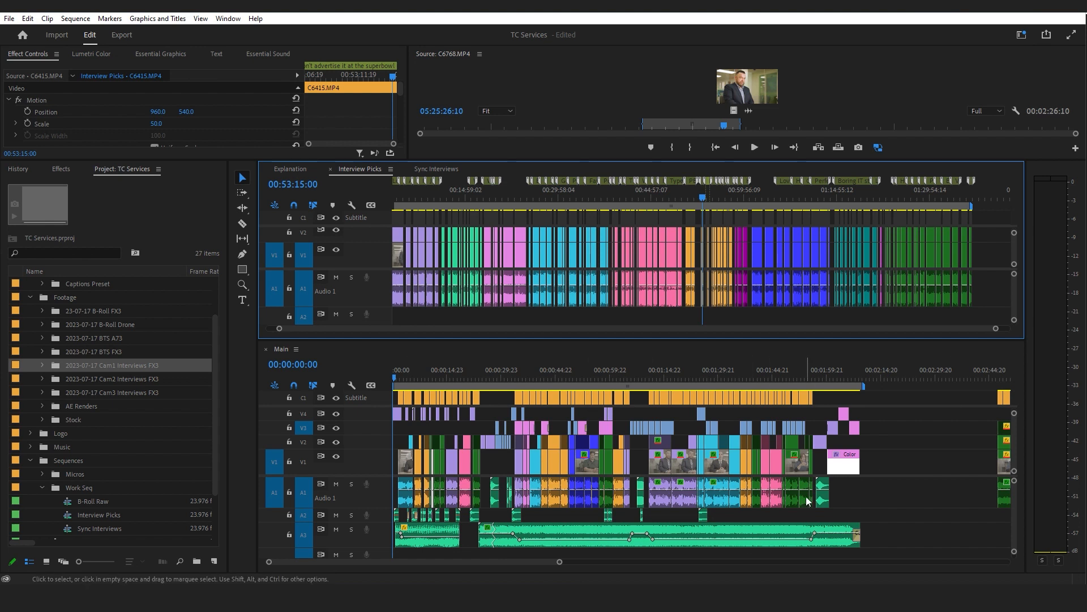
pyautogui.click(512, 375)
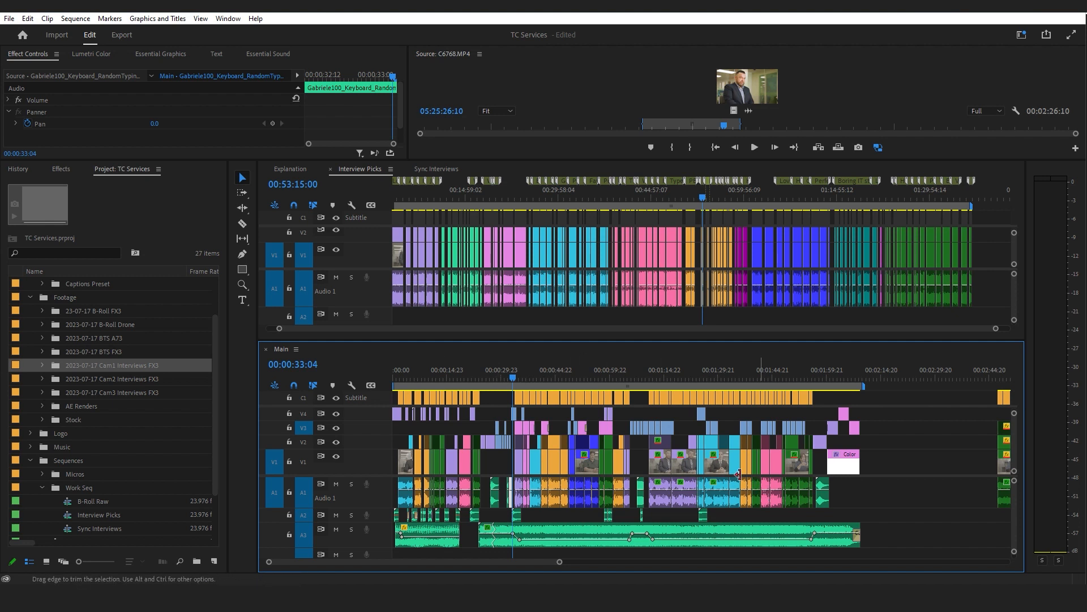
pyautogui.click(606, 427)
pyautogui.click(879, 374)
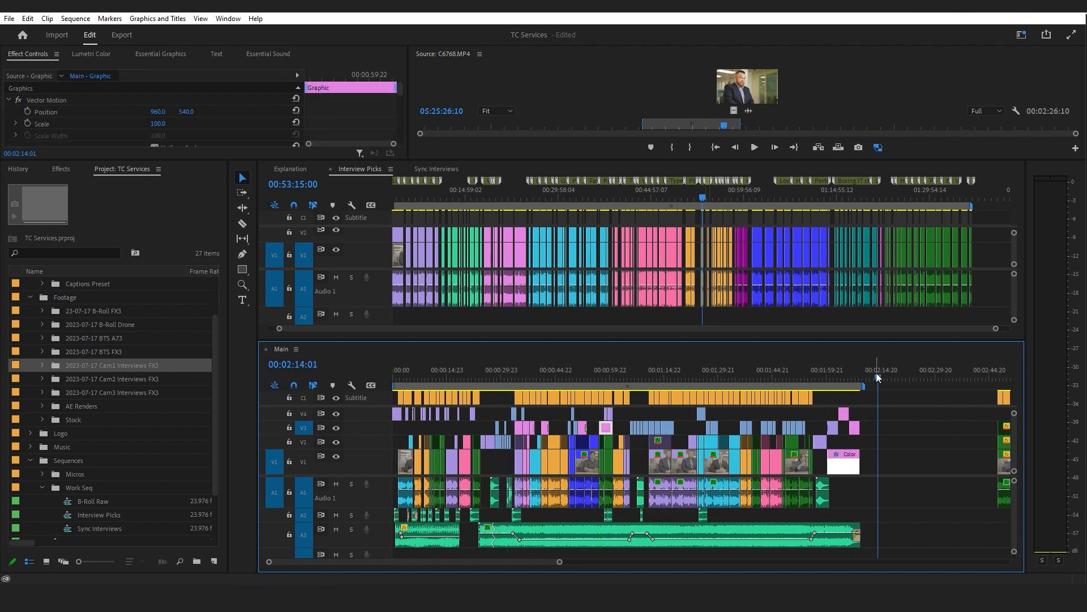